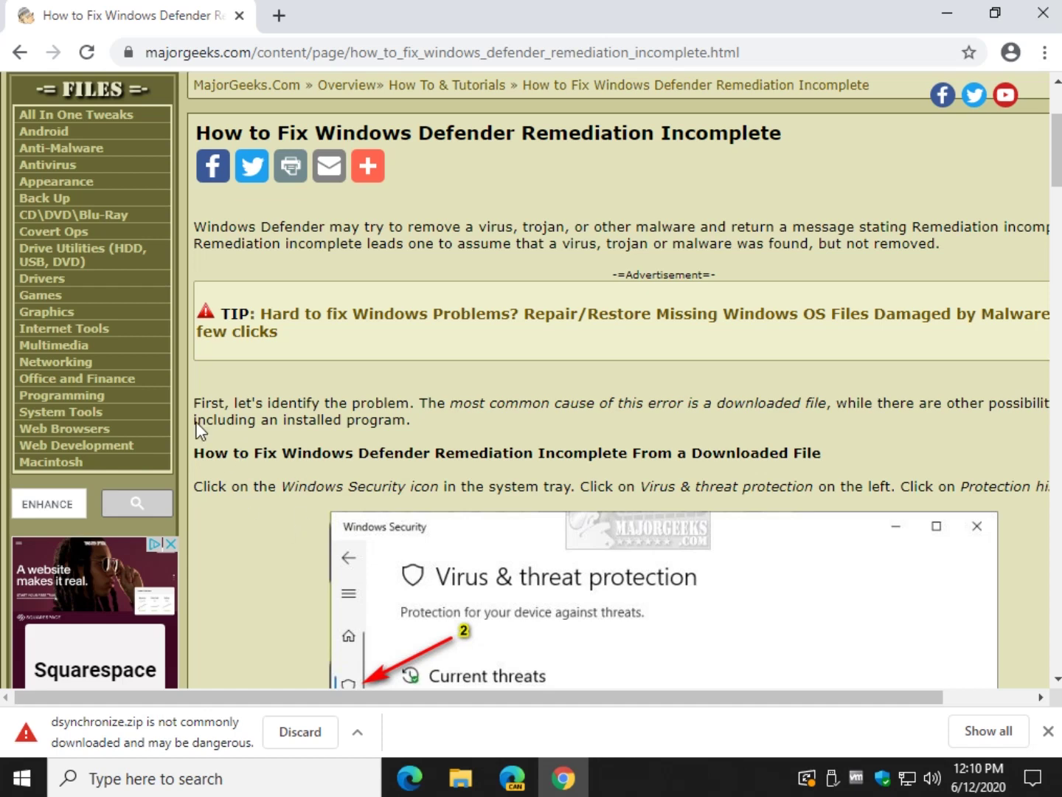
Keep the flagged dsynchronize.zip download in Chrome, which then fails with 'Virus detected'.
left_click(362, 736)
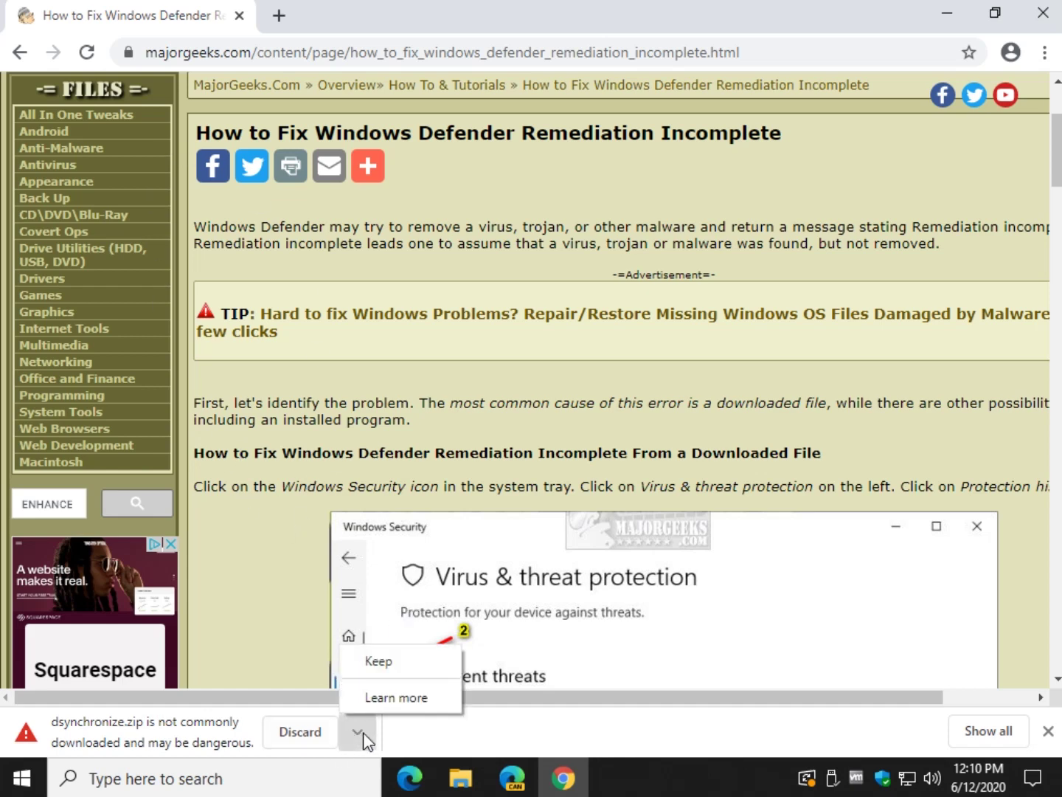
left_click(395, 663)
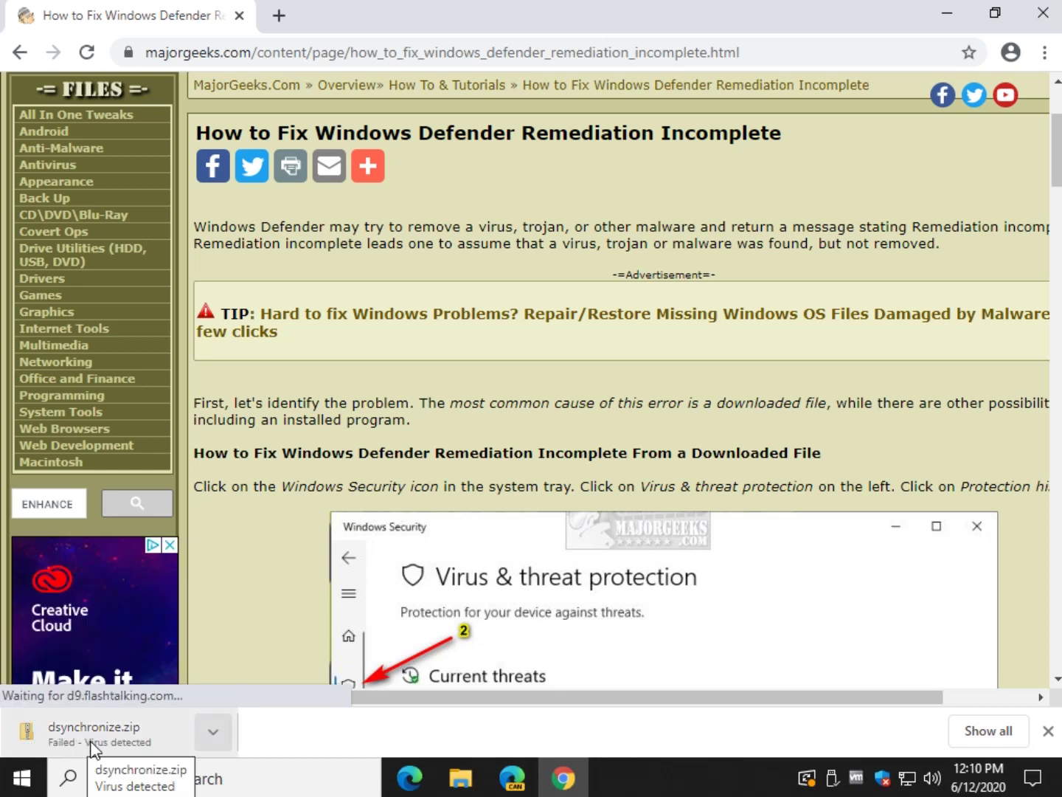
Check File Explorer's Downloads folder, which holds only ChromeSetup.exe, then close it.
left_click(460, 778)
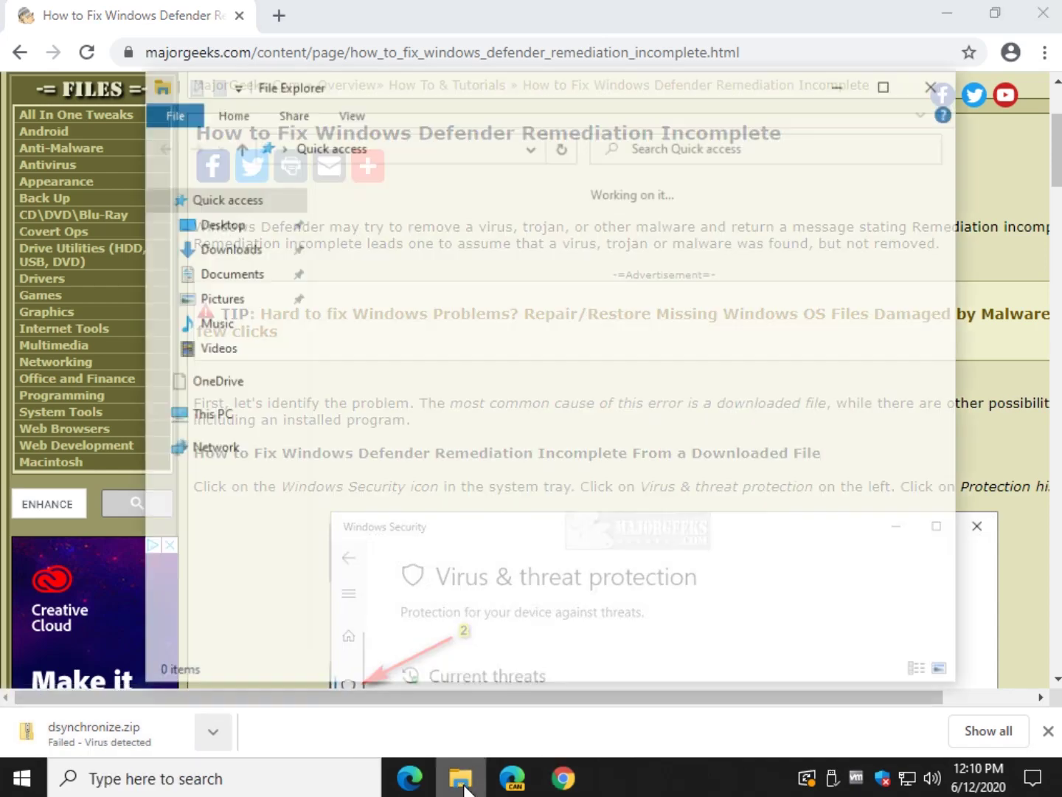
left_click(222, 248)
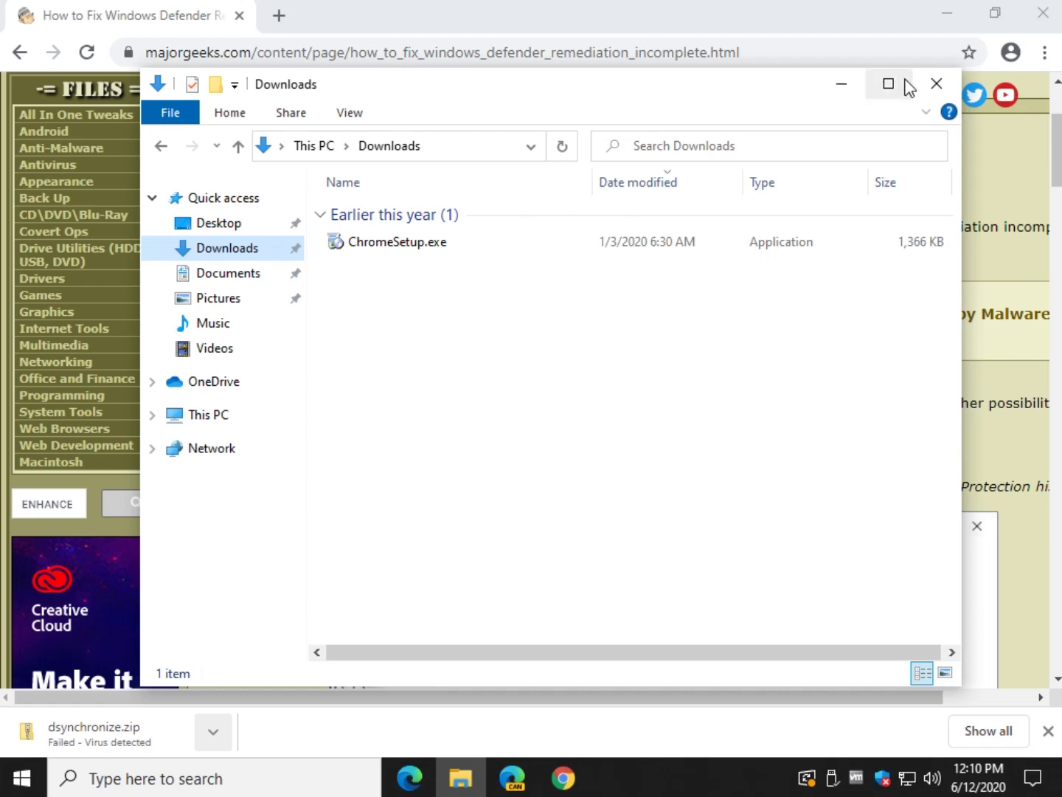
left_click(937, 76)
scroll(634, 406, "down", 5)
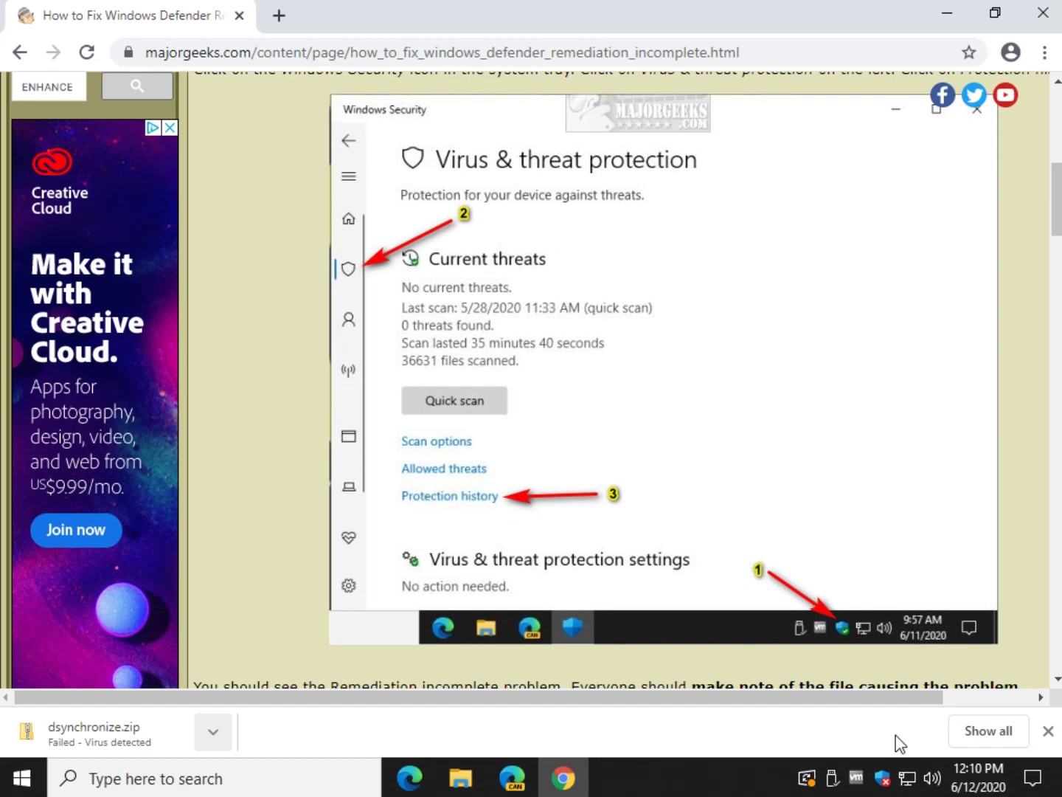
Open Windows Security from the tray and go to Virus & threat protection's Protection history.
left_click(887, 787)
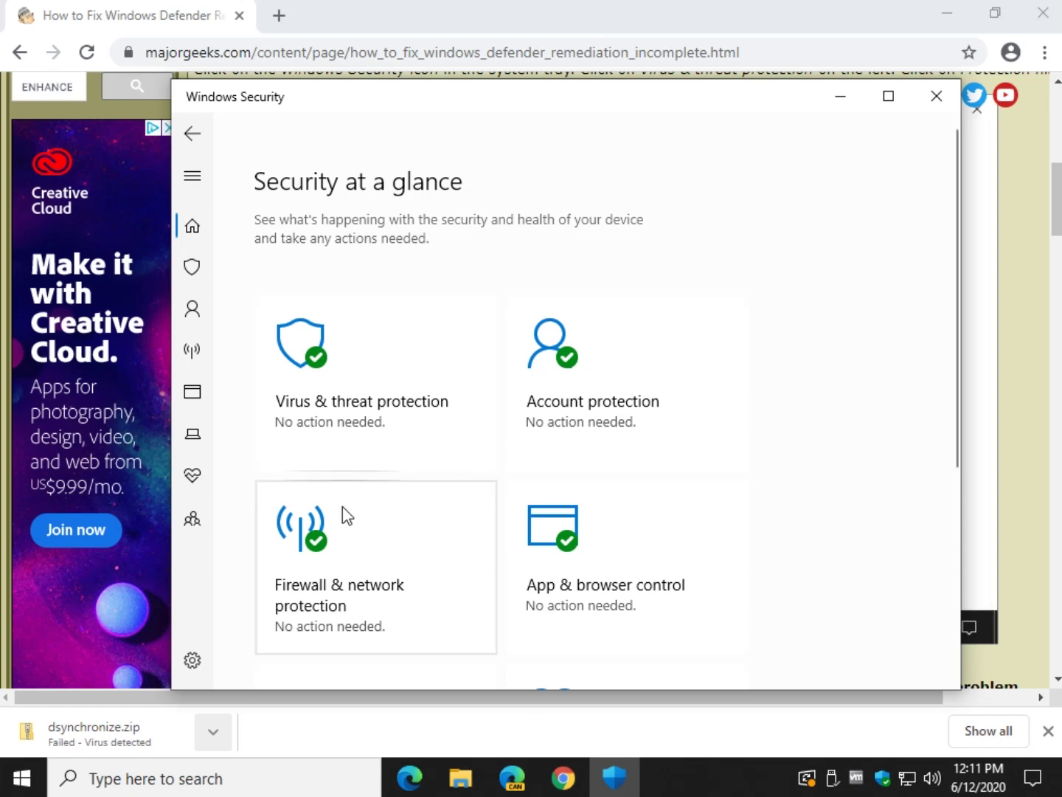
scroll(664, 593, "down", 5)
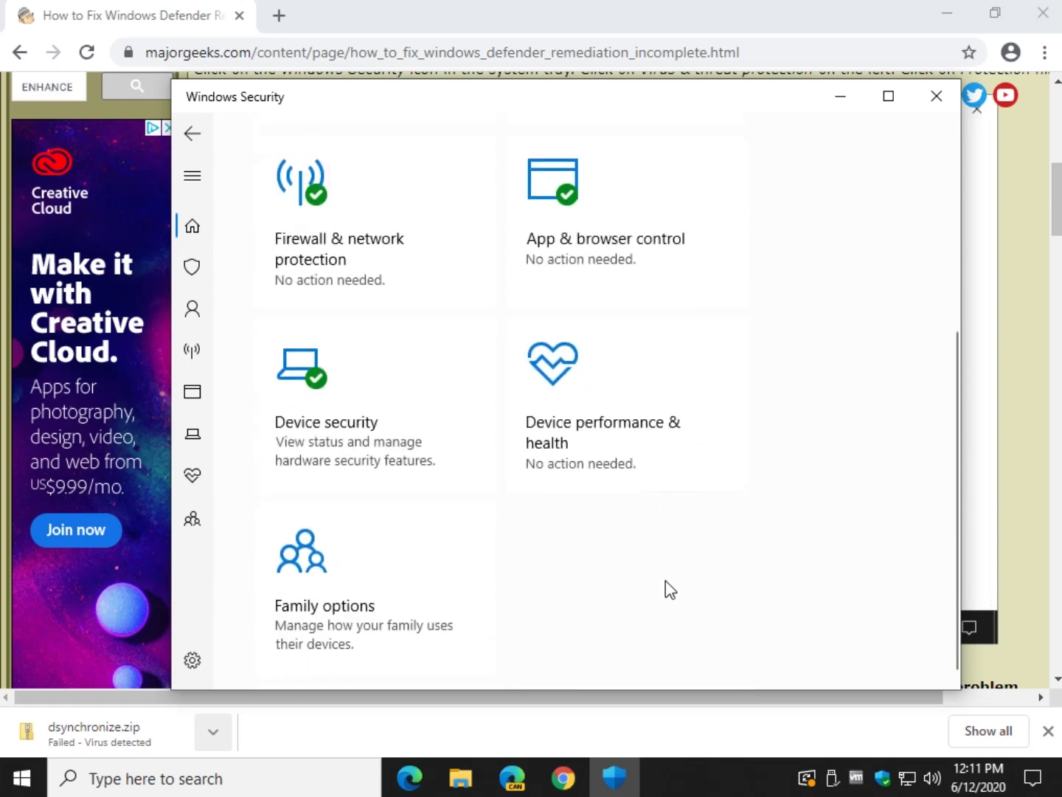
scroll(708, 649, "up", 4)
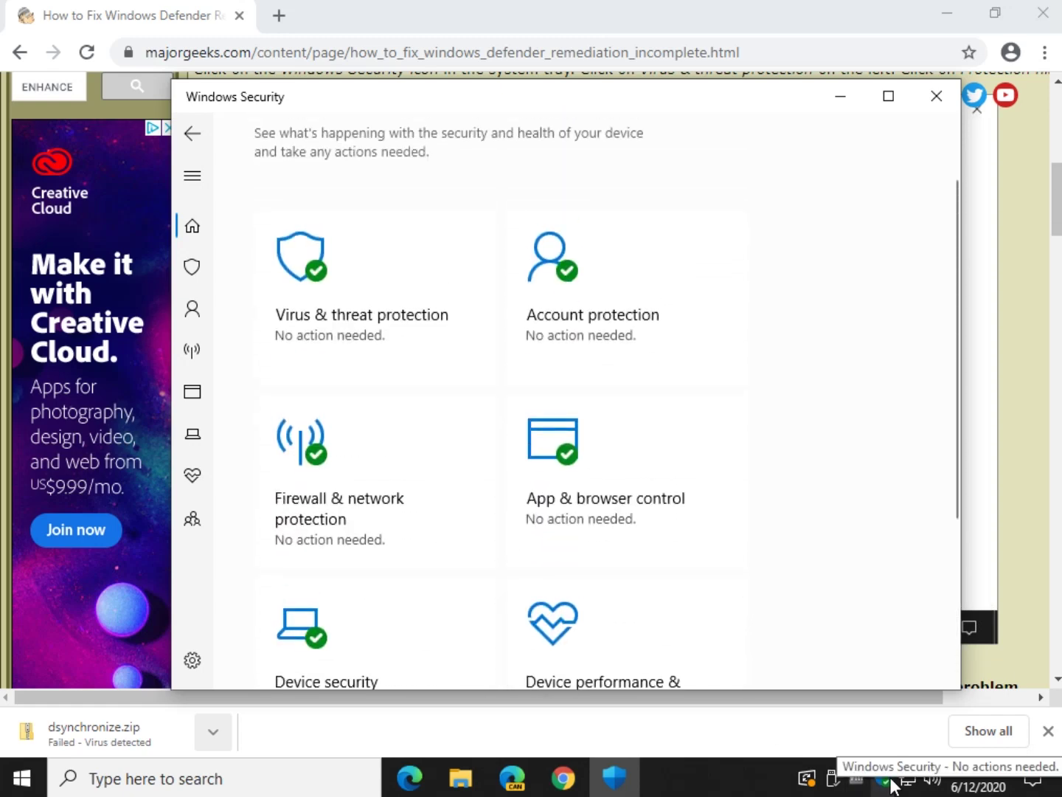
scroll(362, 327, "up", 1)
left_click(360, 328)
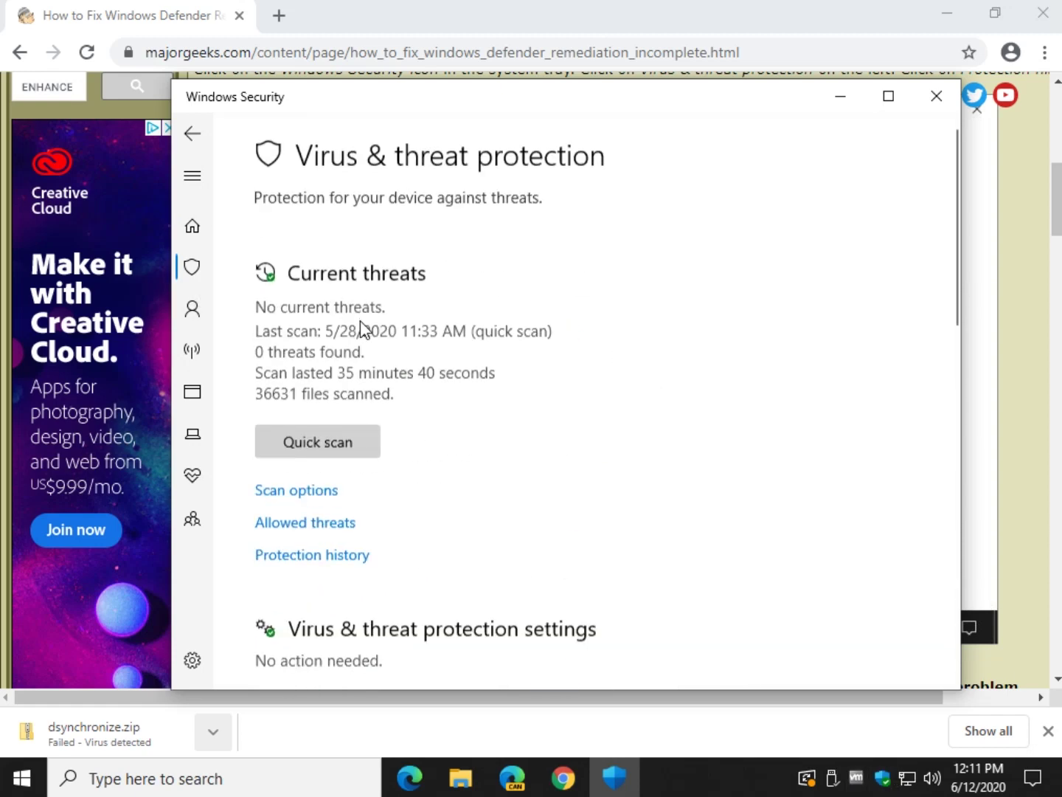
scroll(367, 390, "down", 4)
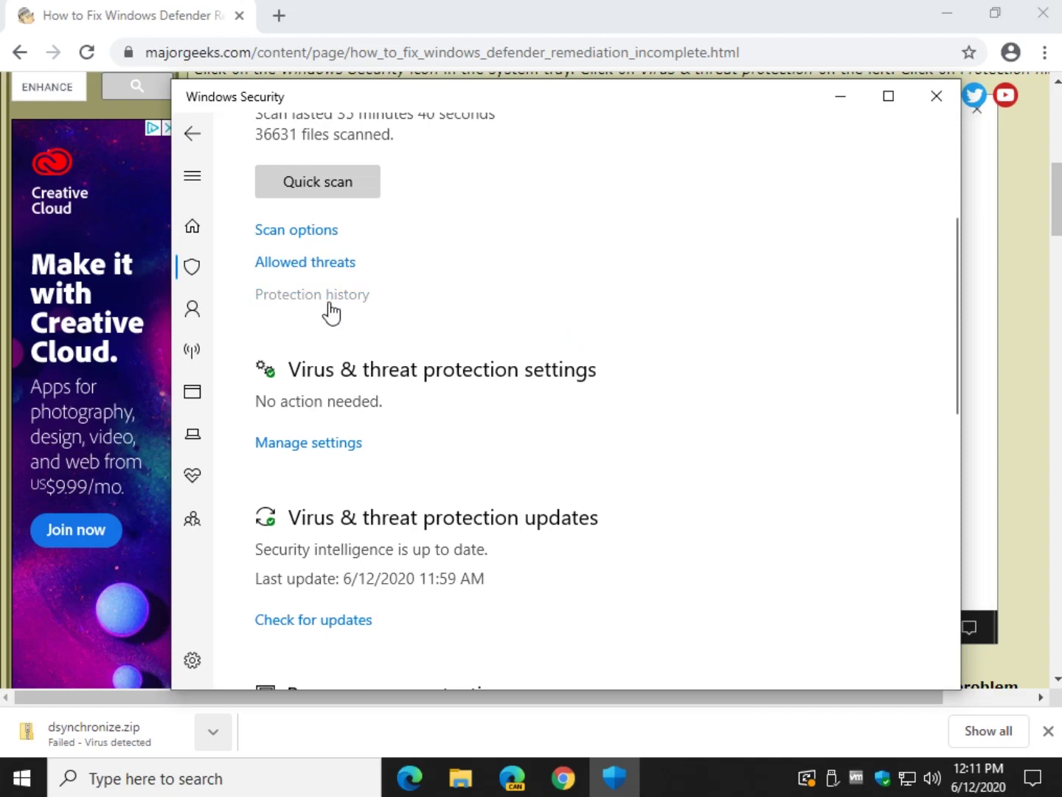
left_click(328, 298)
Expand the Remediation incomplete entry and approve the User Account Control prompt to see its details.
left_click(404, 232)
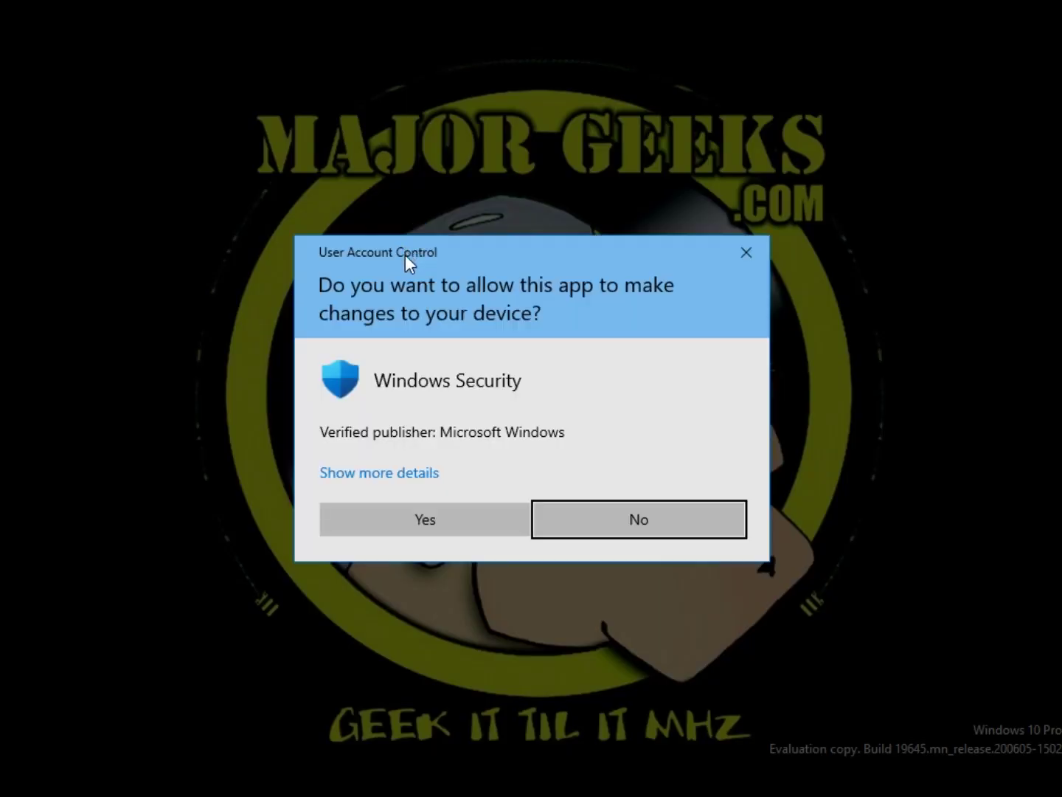
left_click(462, 522)
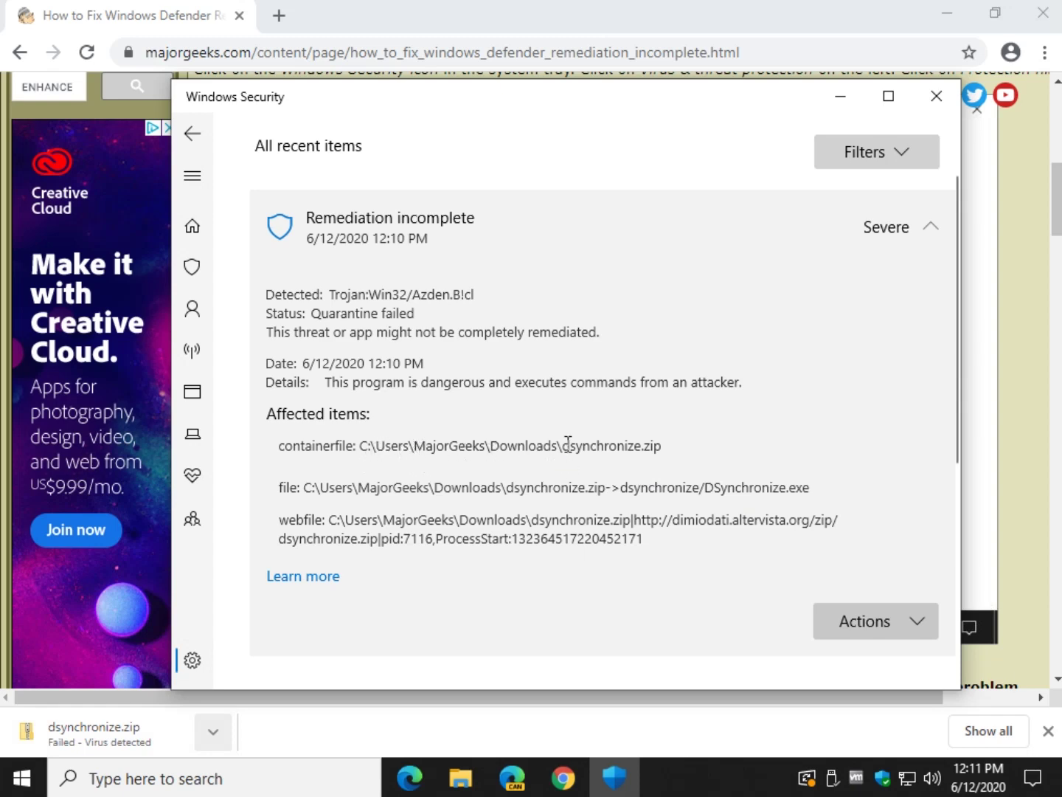
Highlight the dsynchronize.zip and DSynchronize.exe names in the threat's file path.
double_click(597, 444)
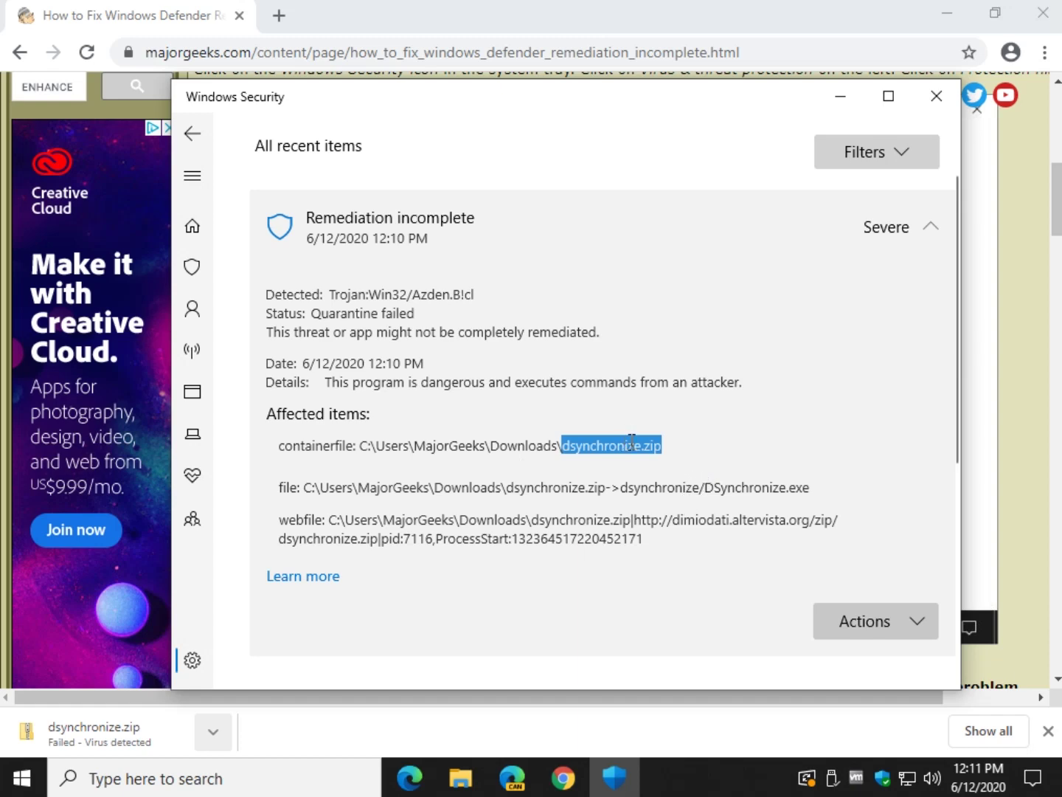
left_click(621, 492)
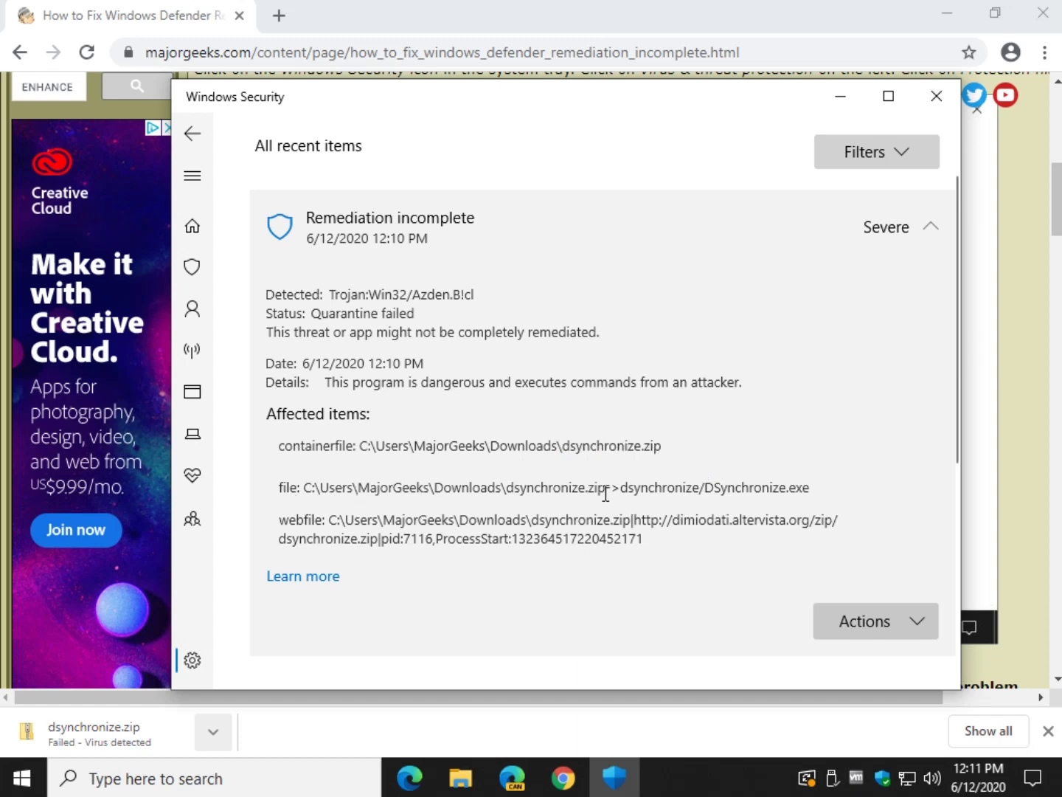
left_click_drag(707, 489, 861, 501)
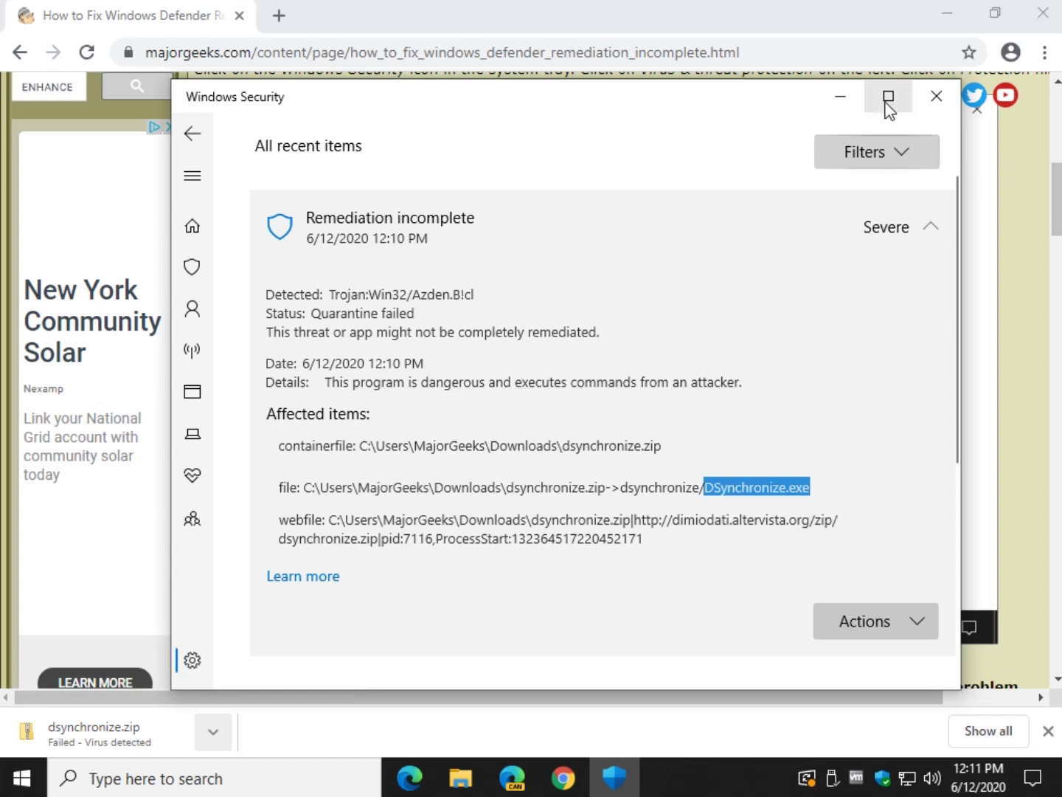
Allow the threat, approve the UAC prompt, and close Windows Security.
left_click(911, 623)
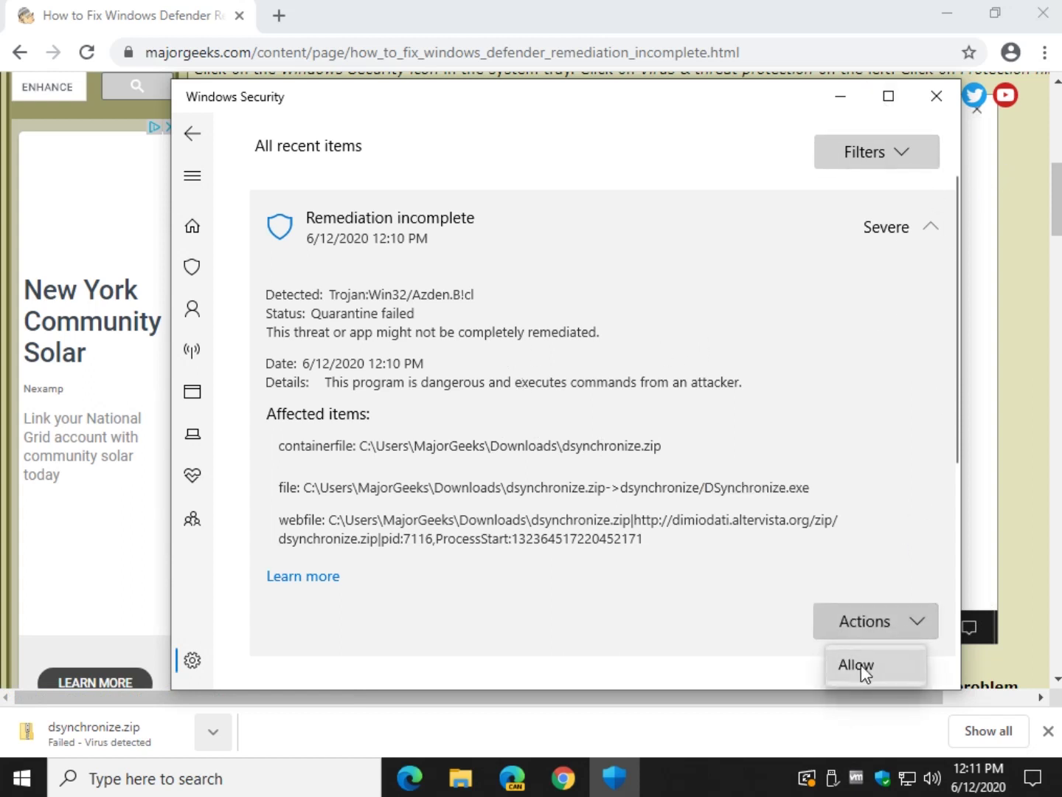
left_click(861, 665)
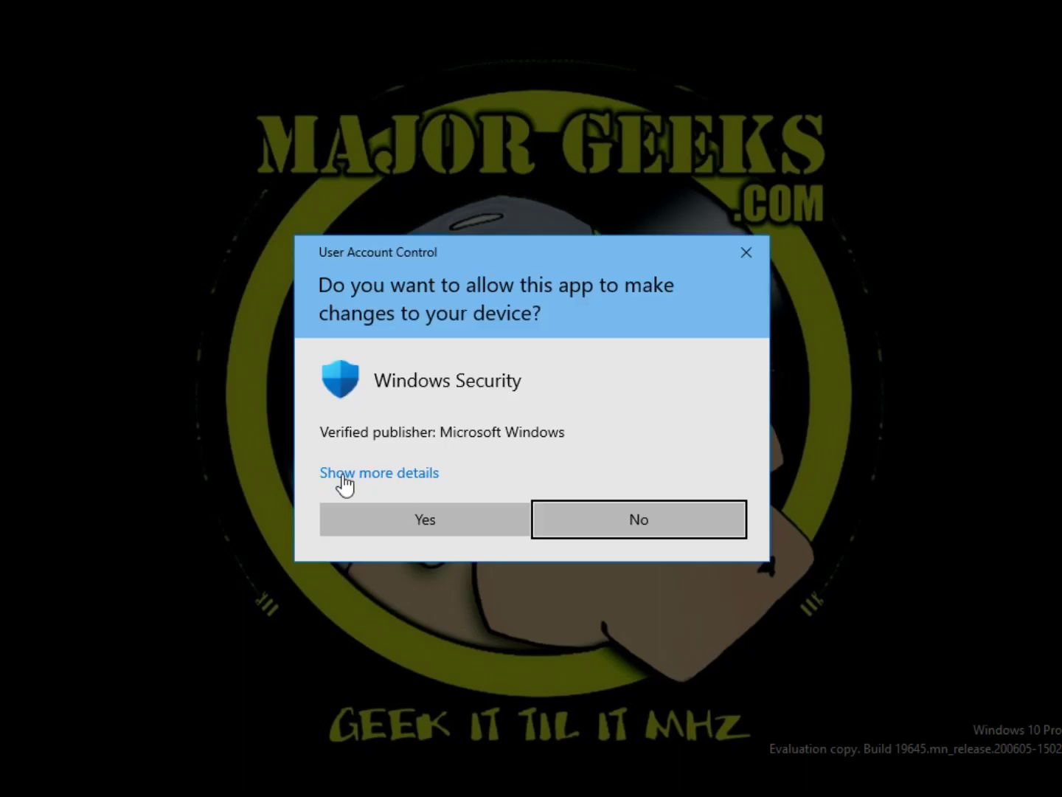
left_click(368, 520)
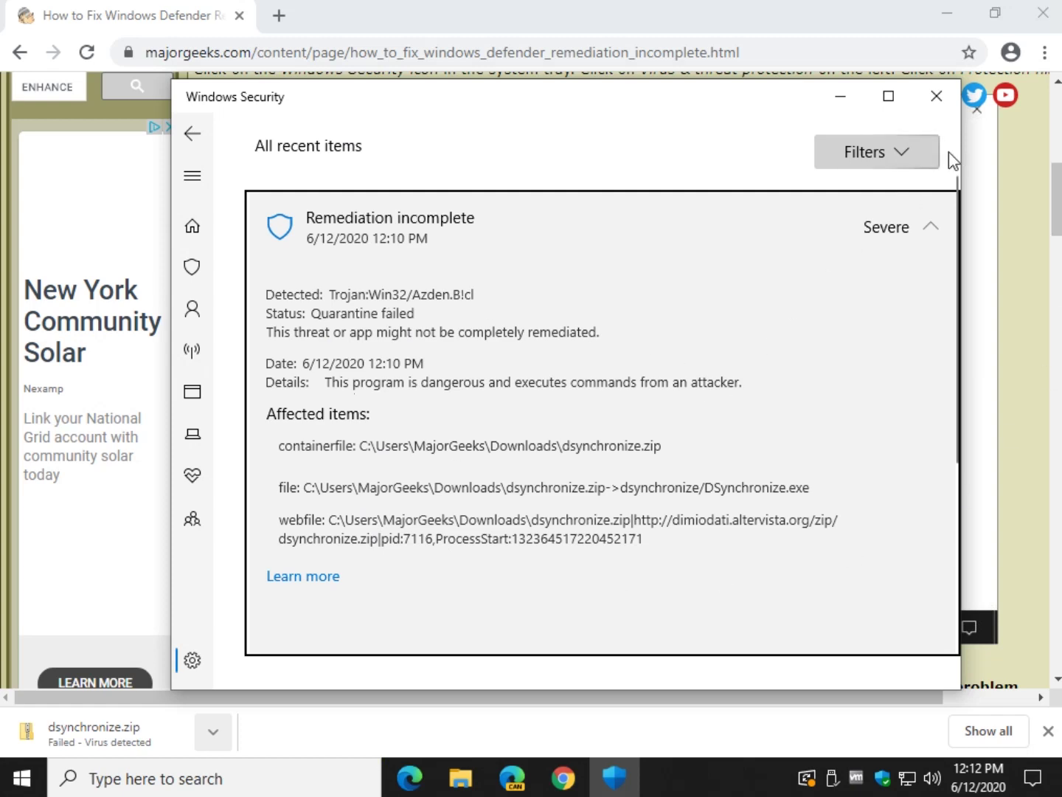
left_click(936, 96)
Reopen Protection history and confirm the Trojan:Win32/Azden.B!cl entry is now marked allowed.
left_click(882, 778)
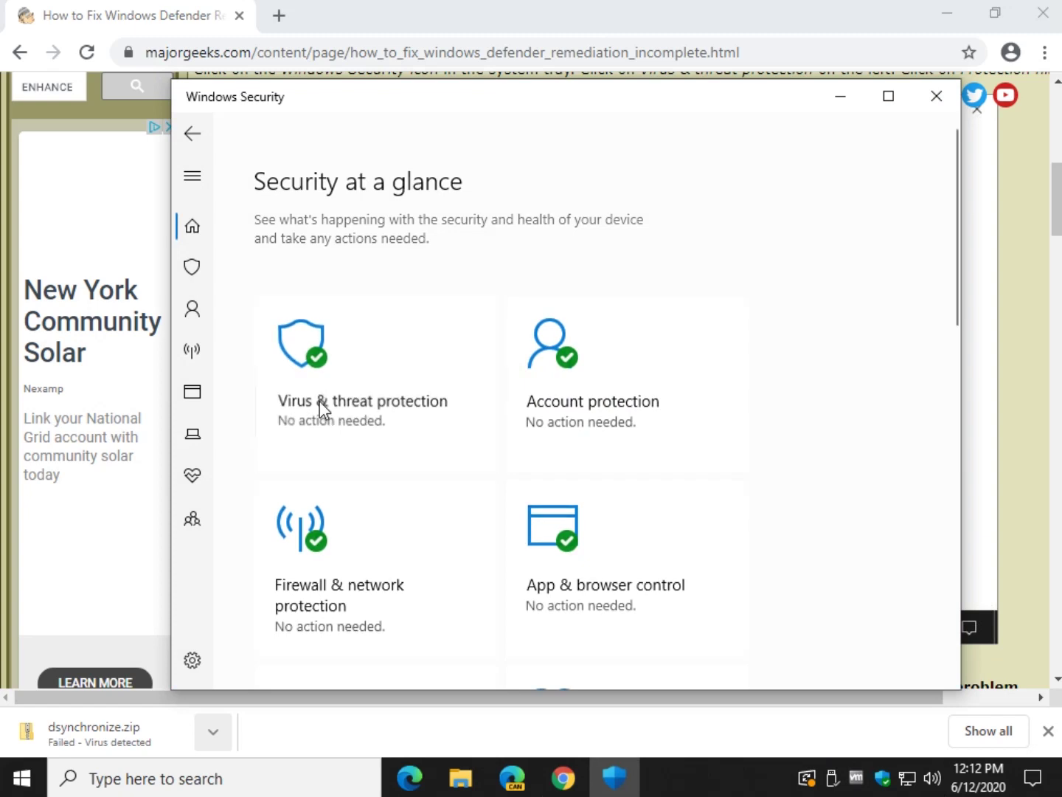
left_click(319, 402)
left_click(310, 561)
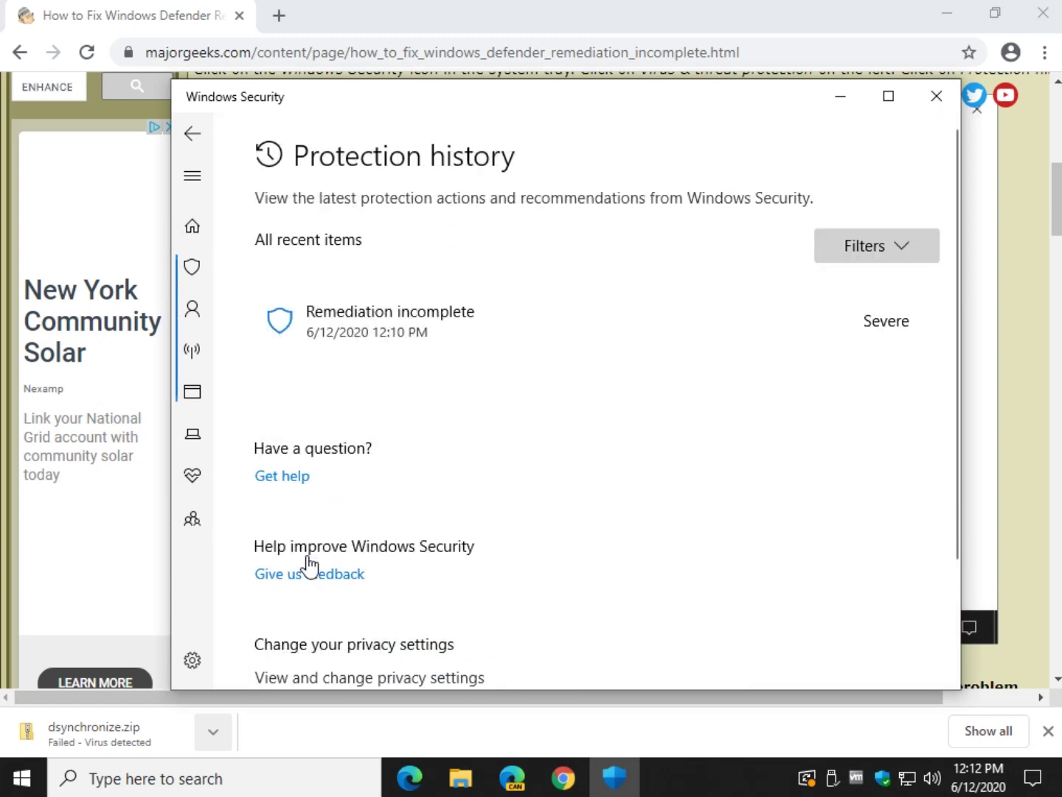
left_click(519, 354)
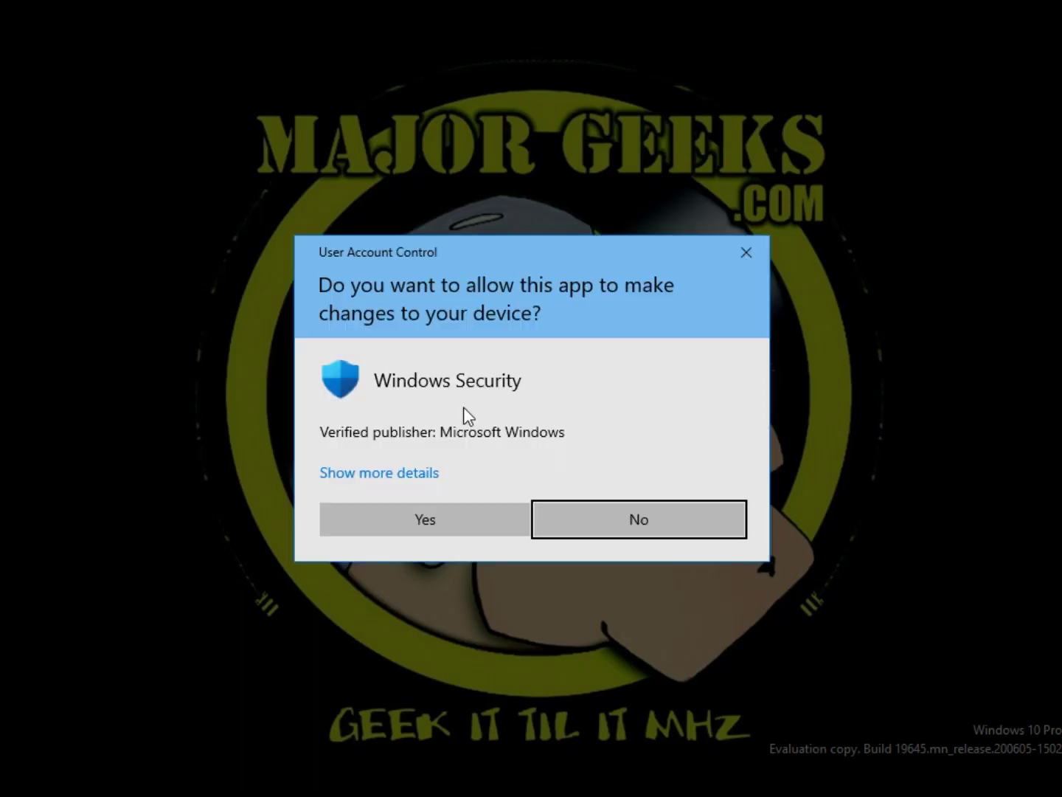
left_click(403, 532)
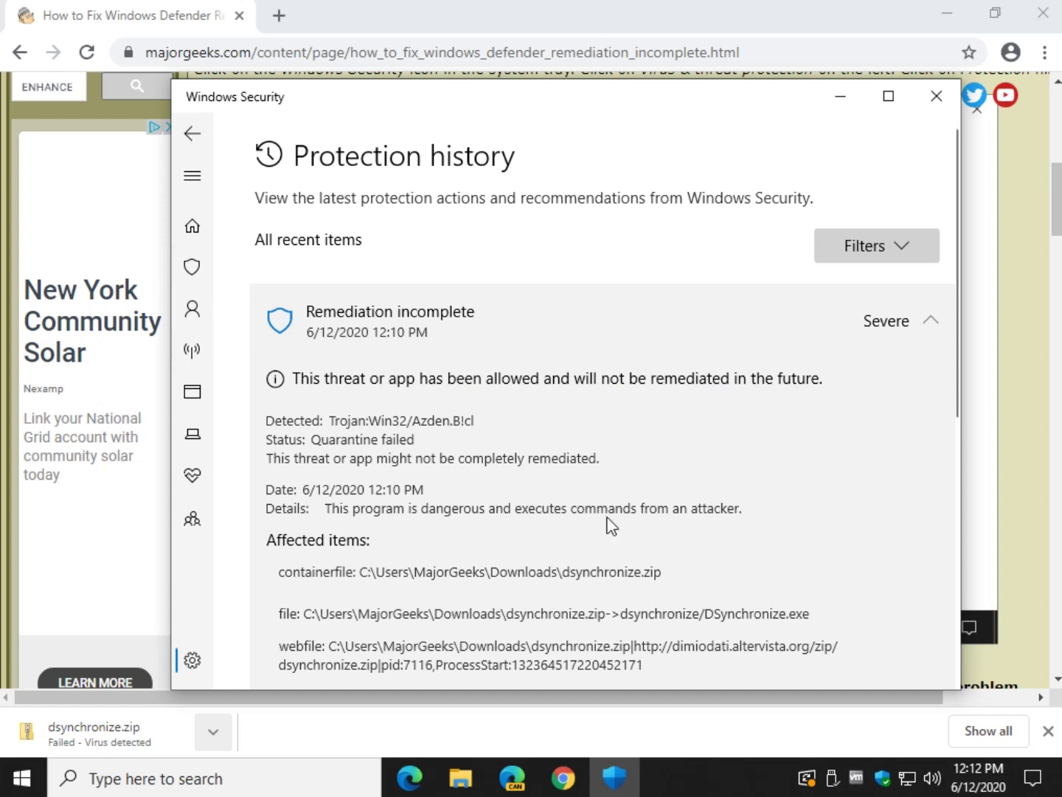
scroll(598, 517, "down", 5)
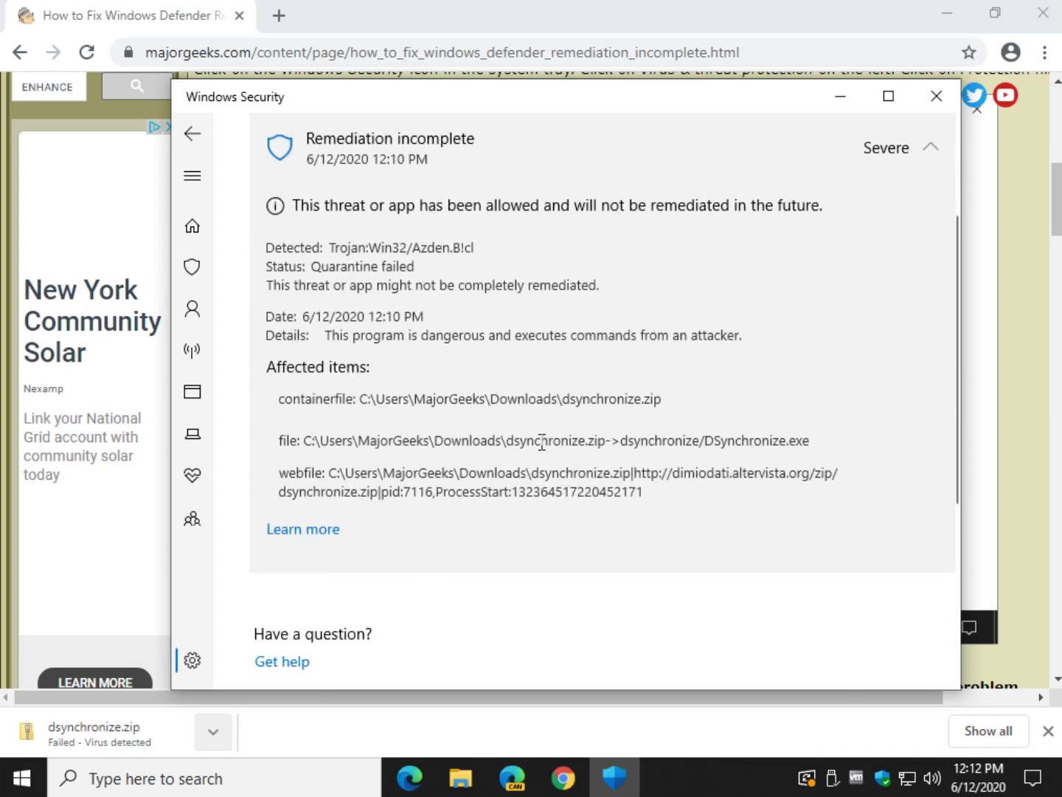
scroll(541, 441, "up", 5)
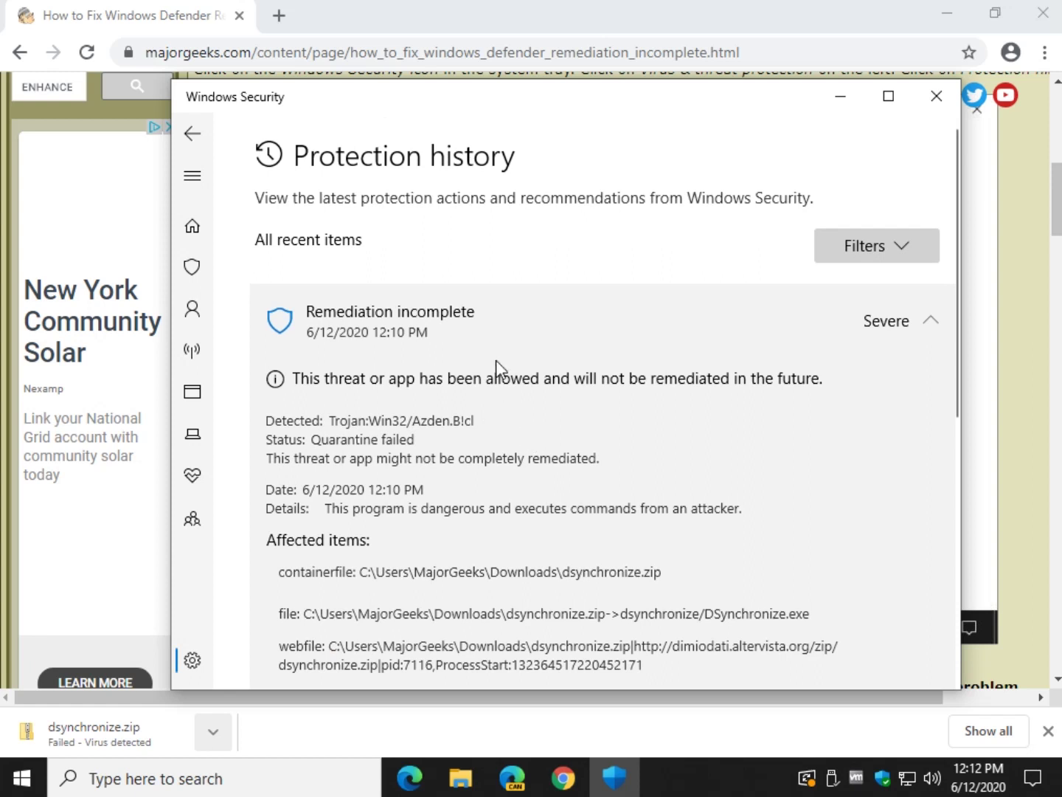
scroll(568, 337, "down", 3)
scroll(570, 311, "up", 3)
Close Windows Security and scroll the MajorGeeks guide down to 'Everything Else' and the Similar links.
left_click(936, 96)
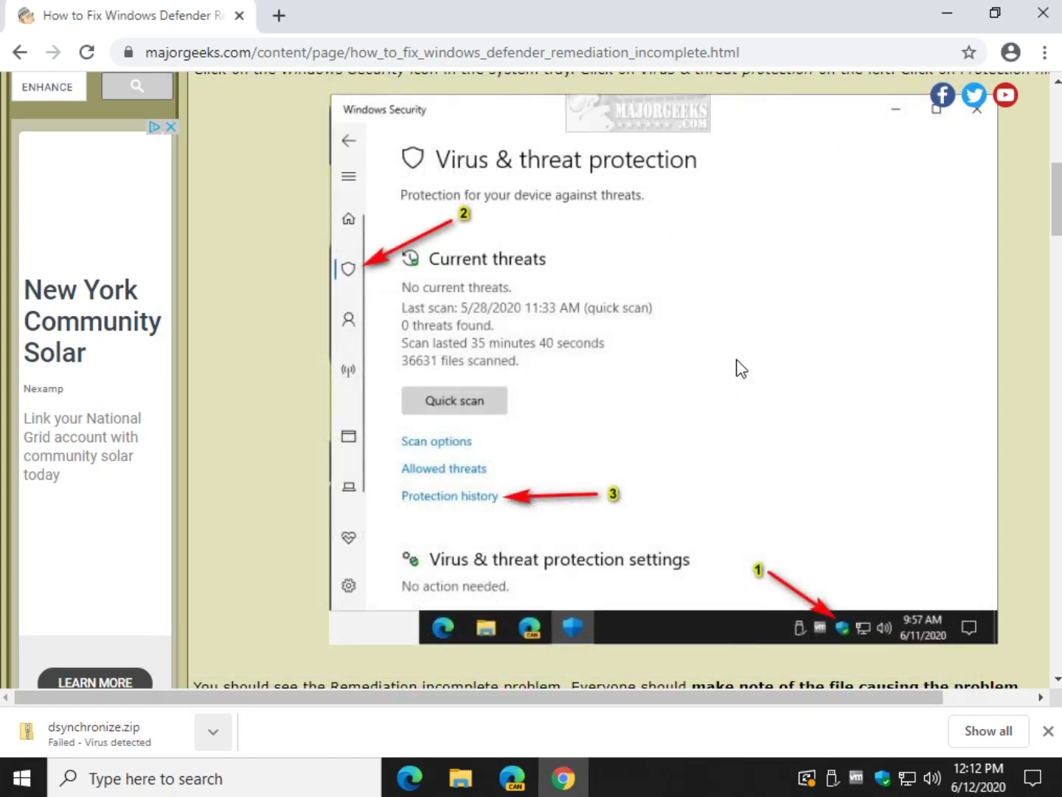
scroll(739, 367, "down", 7)
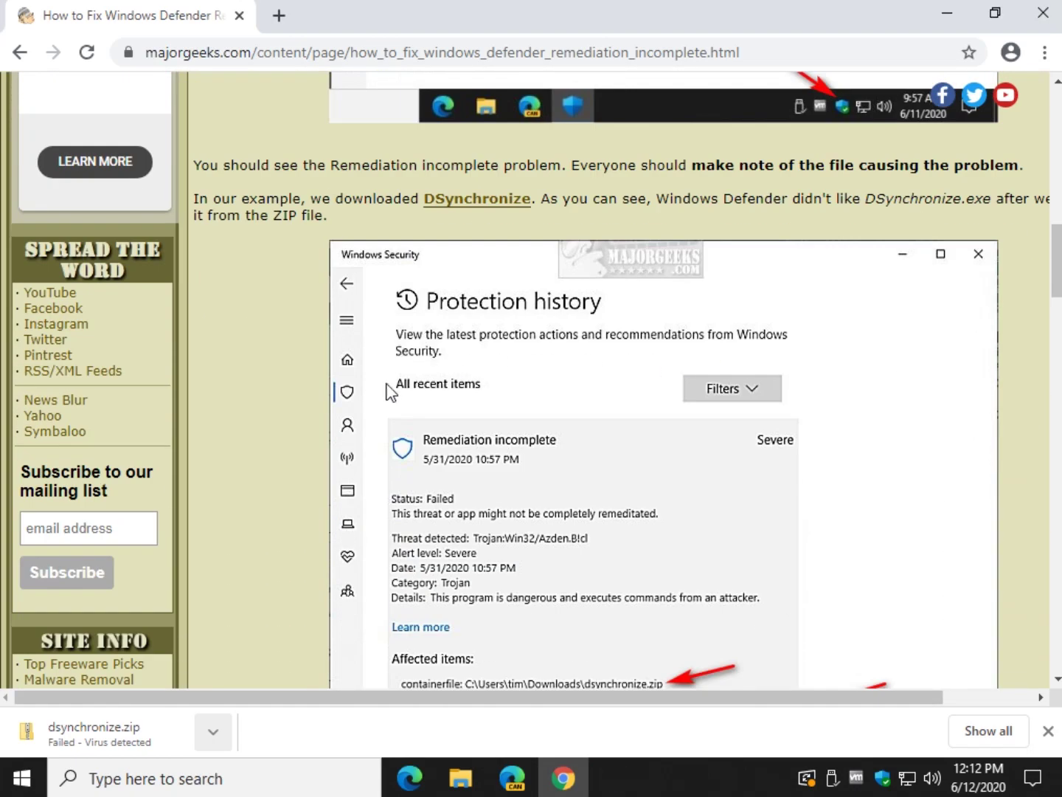
scroll(340, 413, "down", 6)
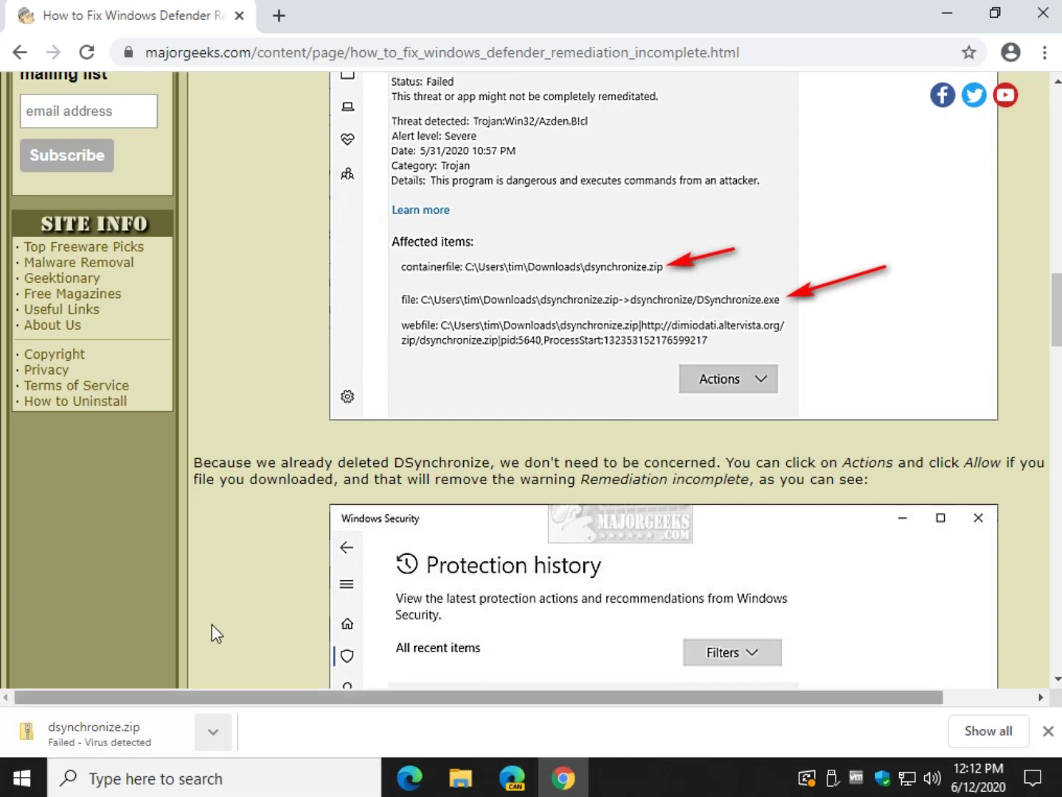
scroll(670, 408, "down", 6)
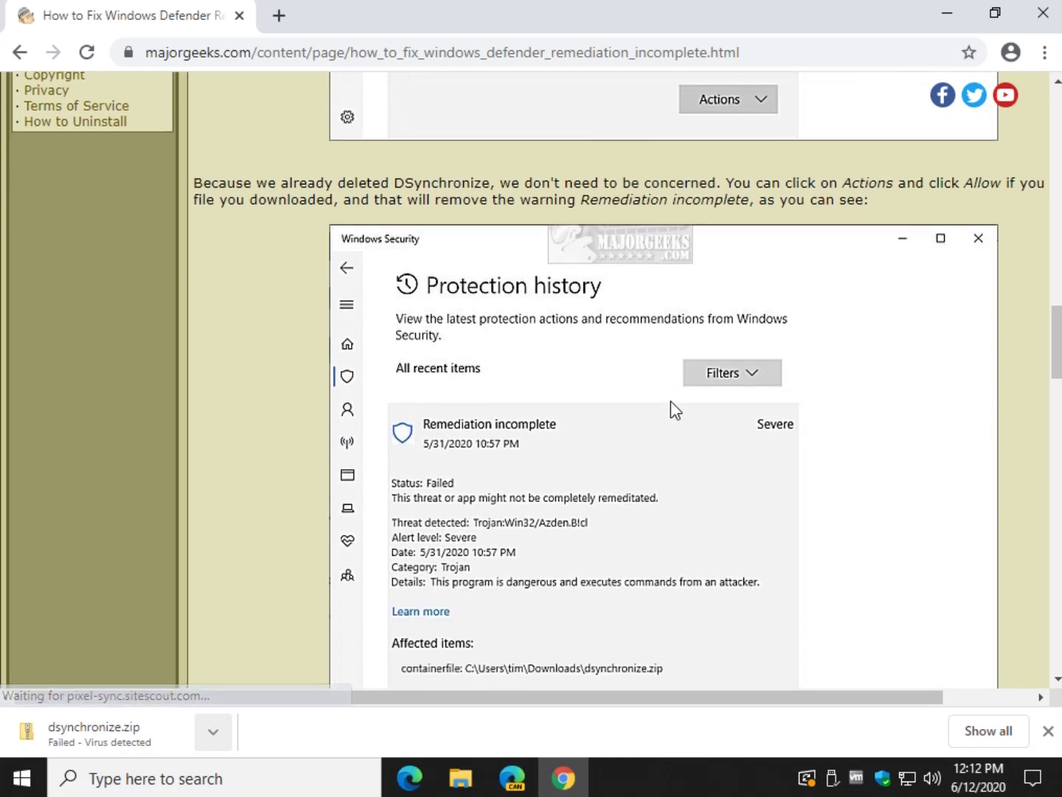
scroll(670, 401, "down", 2)
scroll(723, 564, "down", 6)
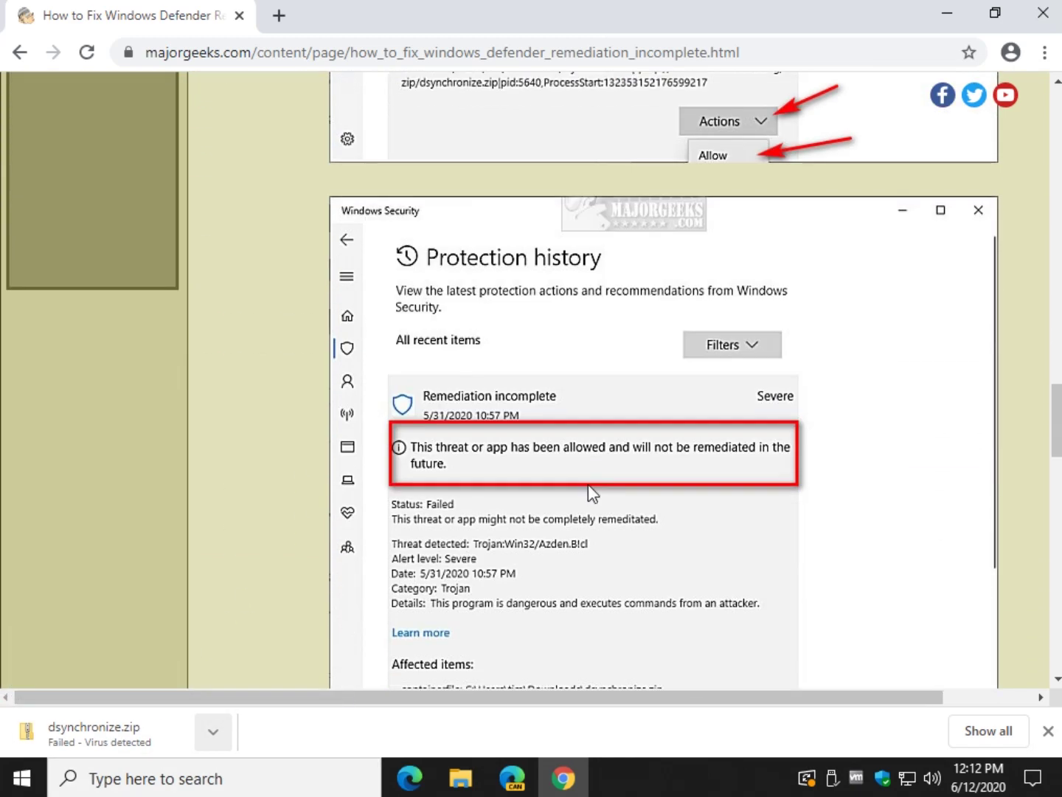
scroll(309, 455, "down", 7)
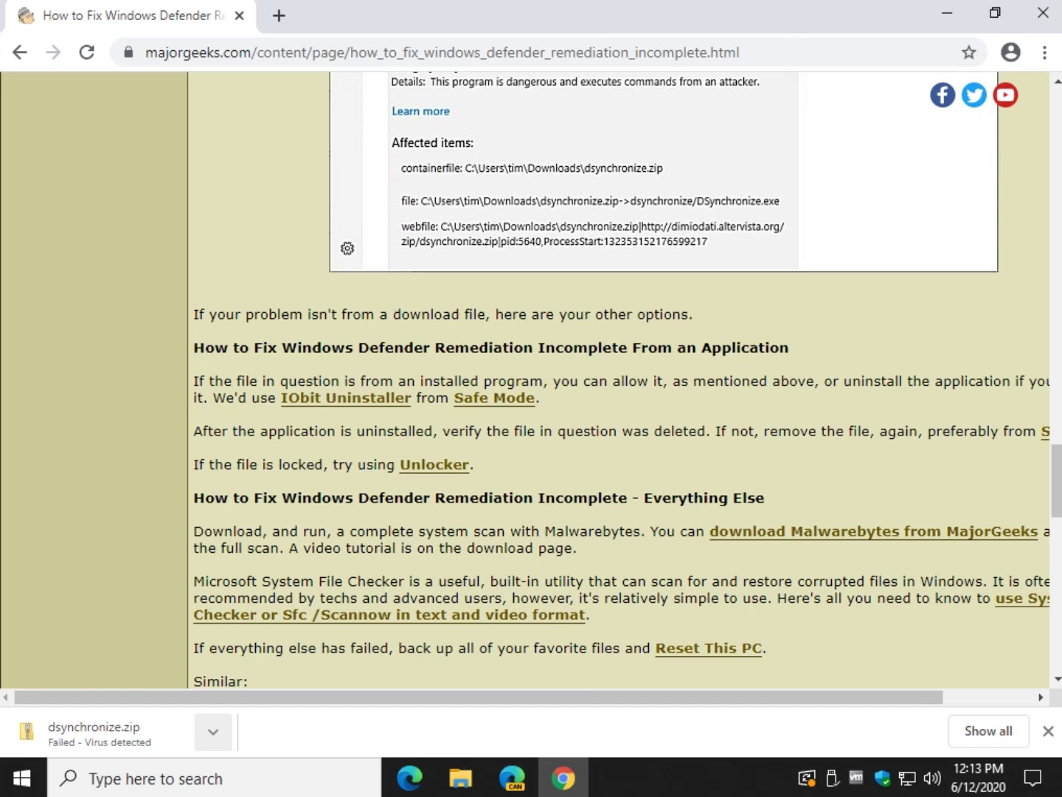
scroll(523, 409, "down", 2)
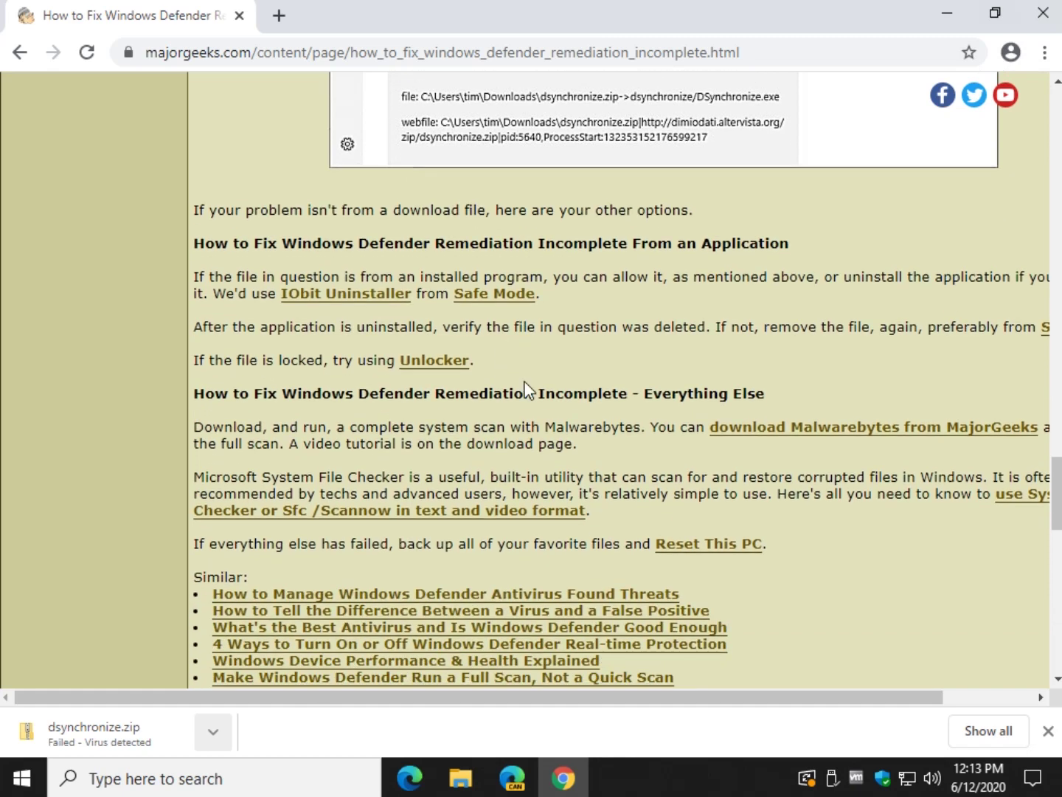
scroll(540, 373, "down", 1)
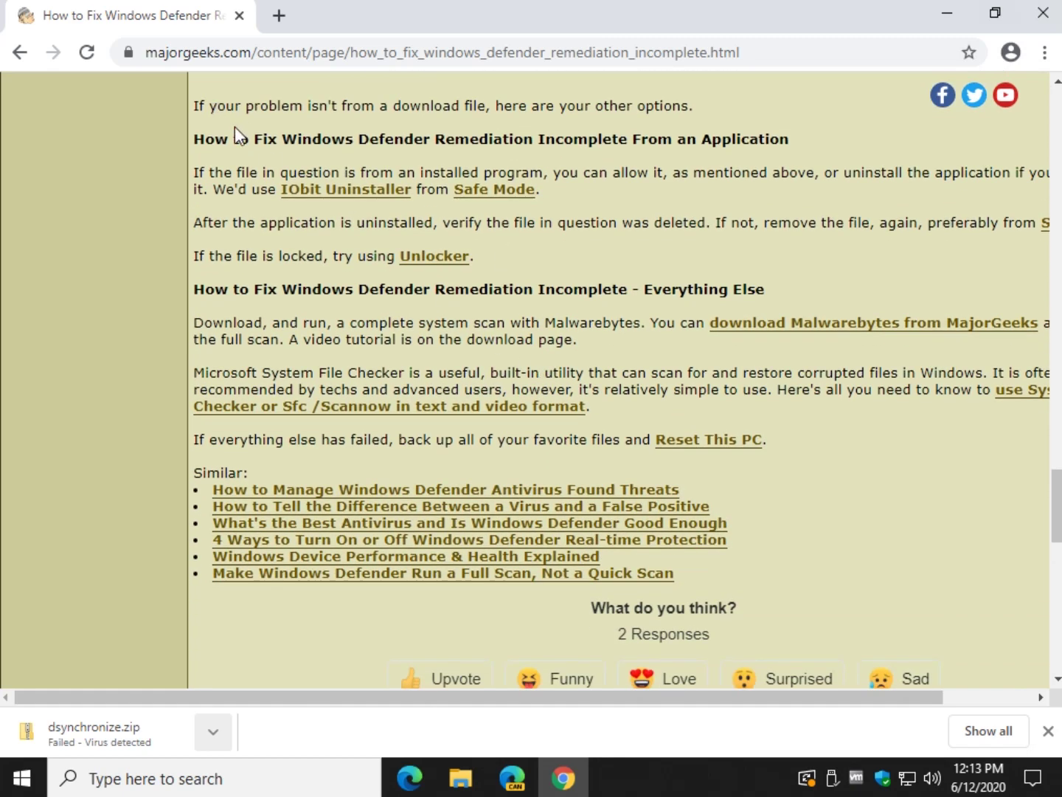
left_click(336, 188)
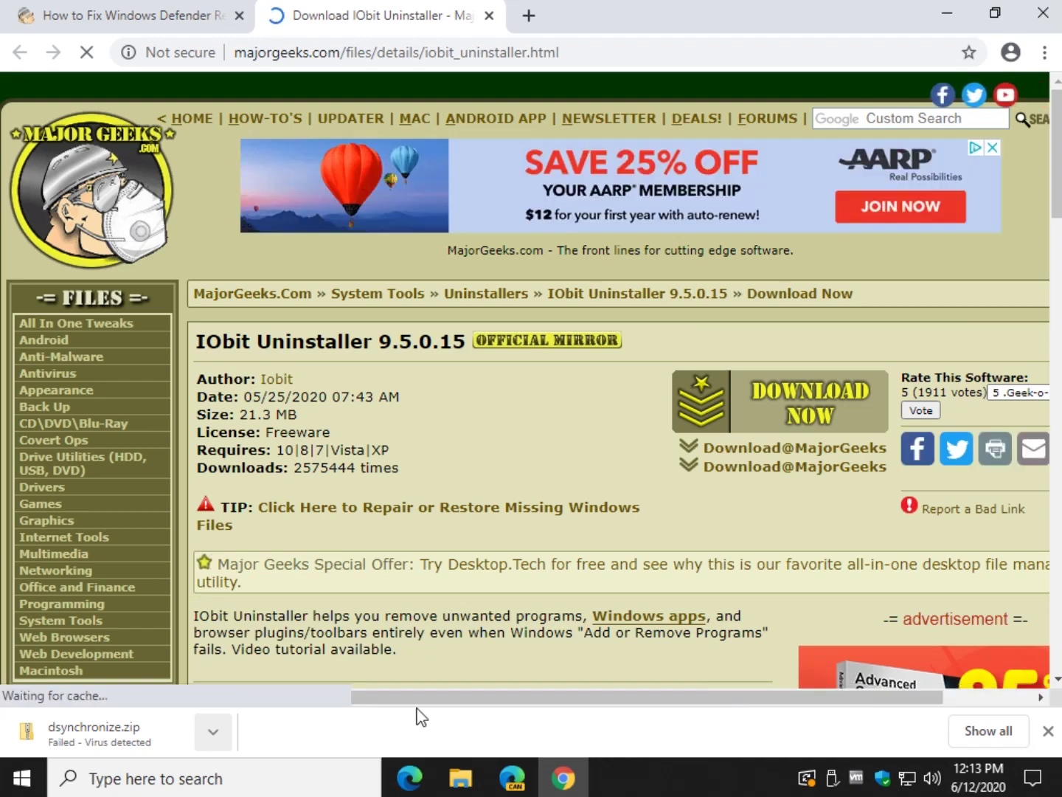
scroll(554, 516, "down", 3)
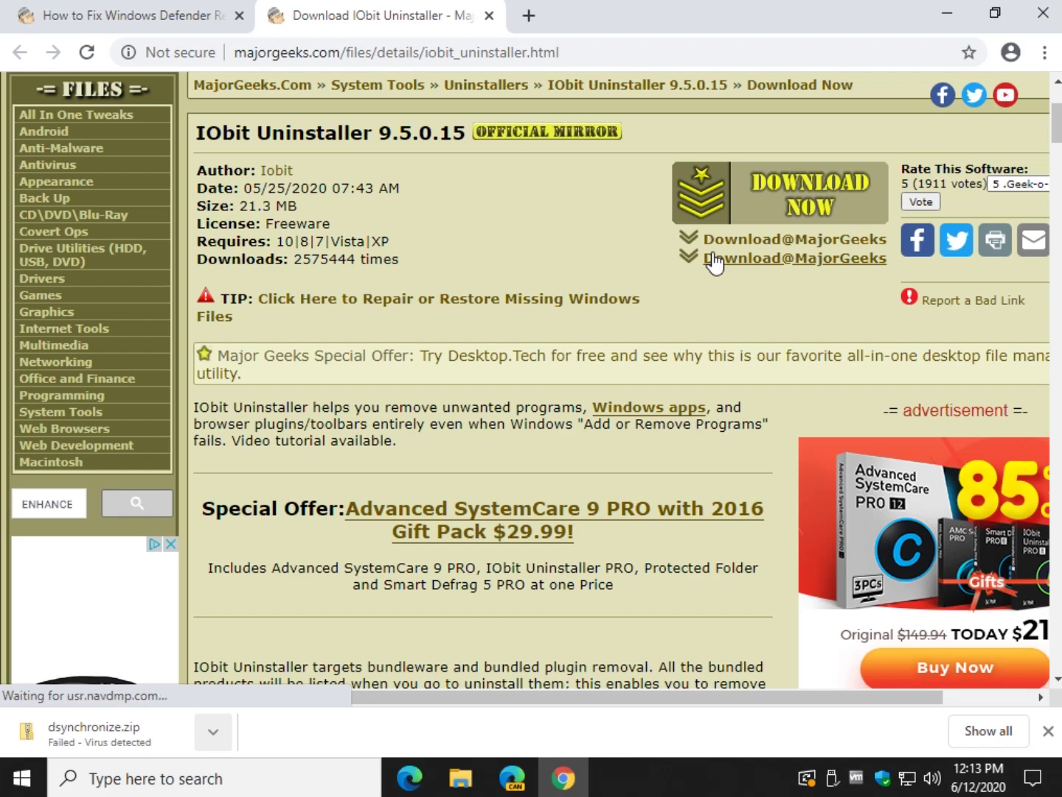
left_click(487, 16)
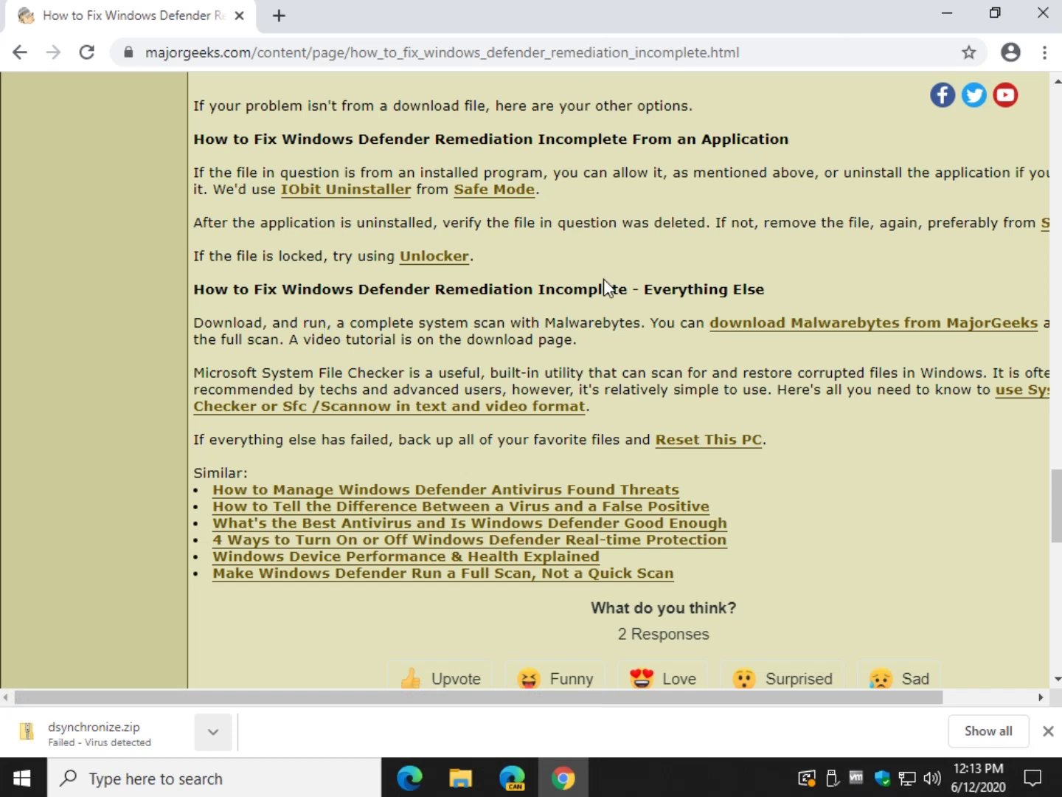
Open the Unlocker download page and read its Limitations note about the Delta toolbar.
left_click(435, 258)
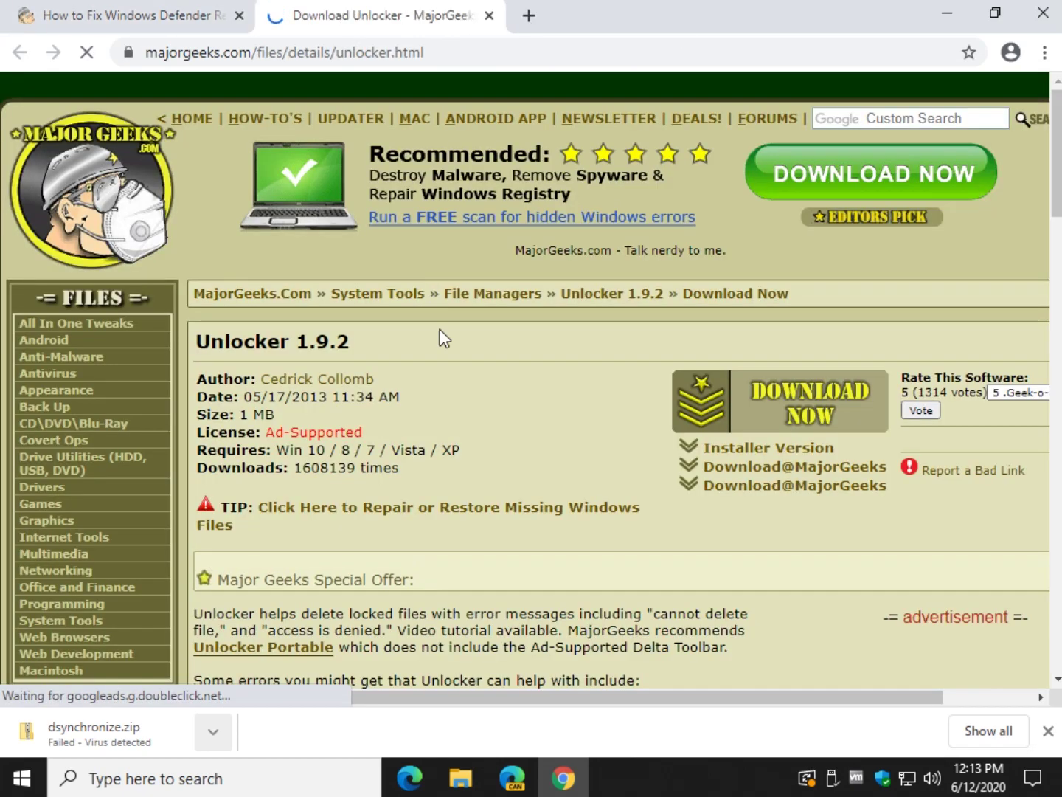
left_click_drag(491, 706, 549, 706)
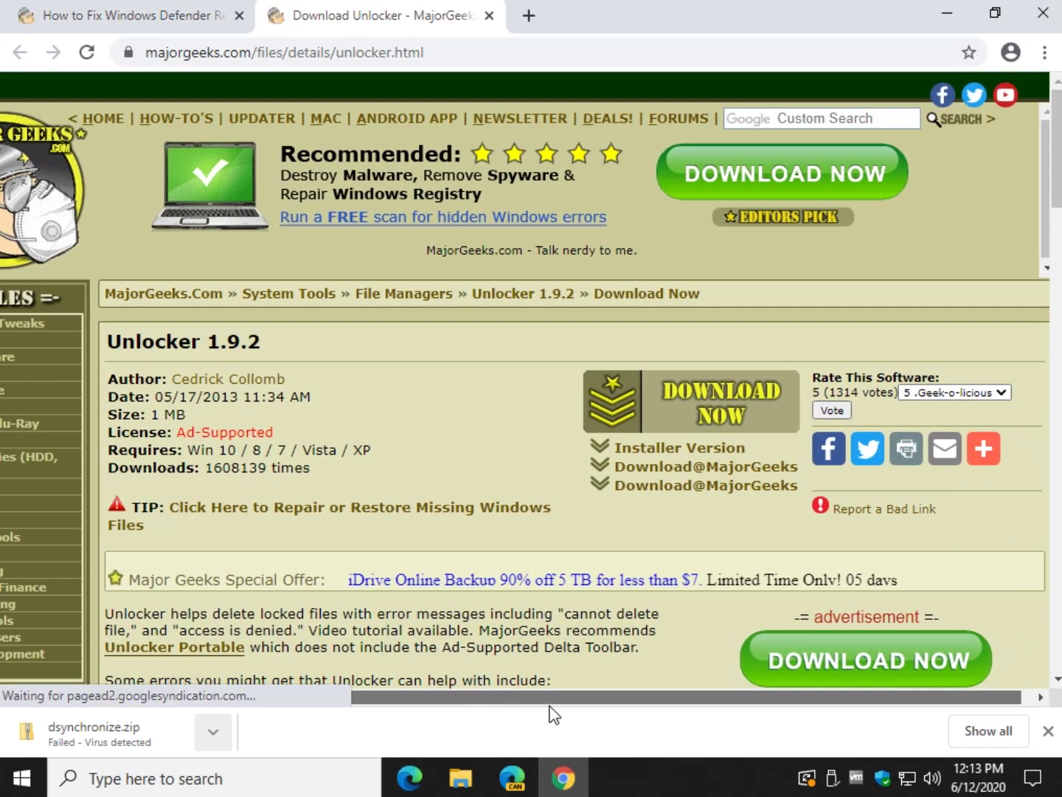
scroll(503, 545, "down", 3)
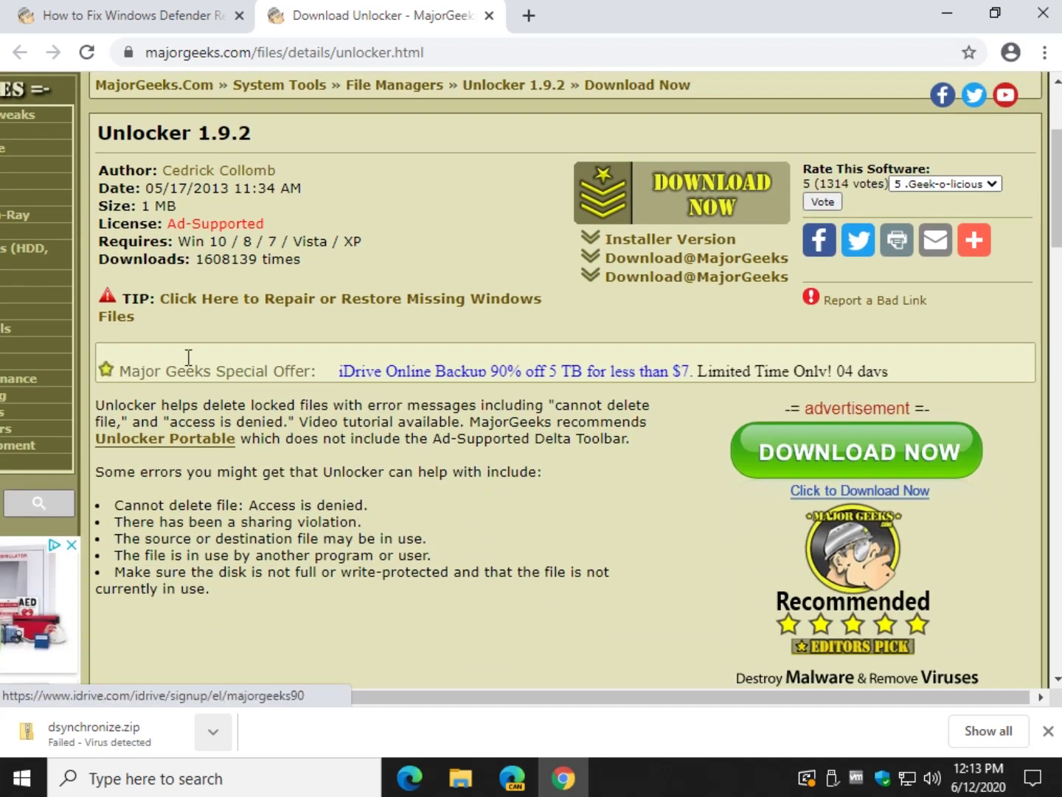
scroll(291, 406, "down", 6)
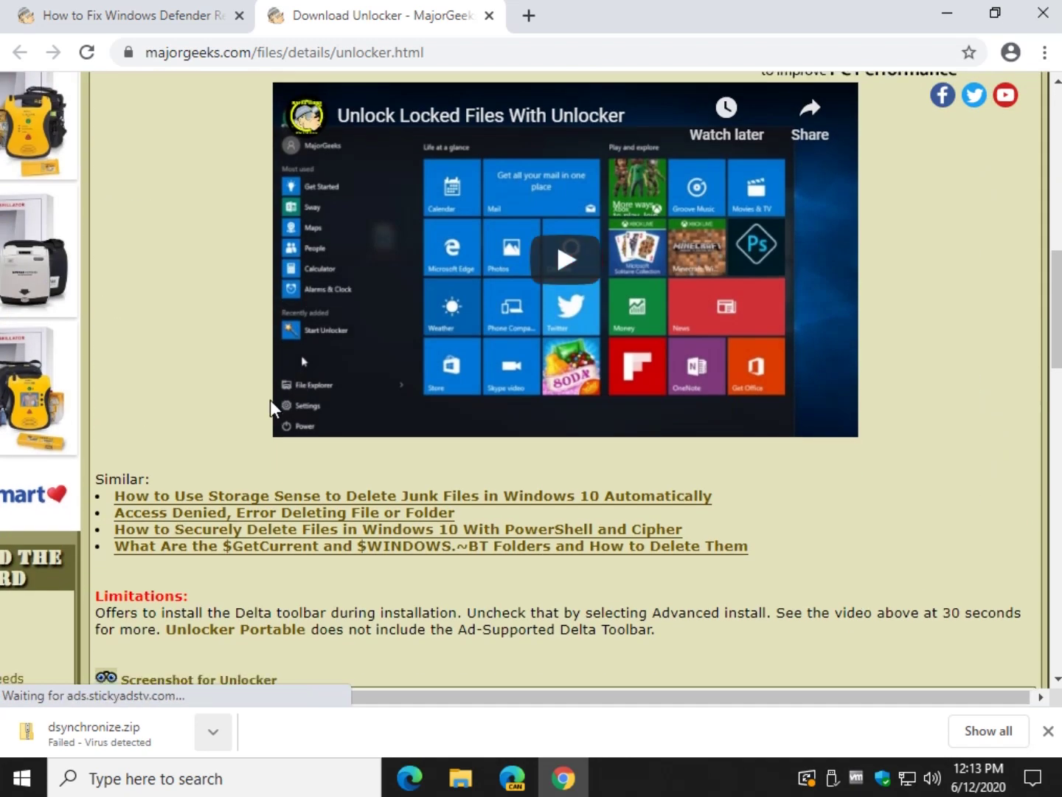
scroll(270, 399, "down", 5)
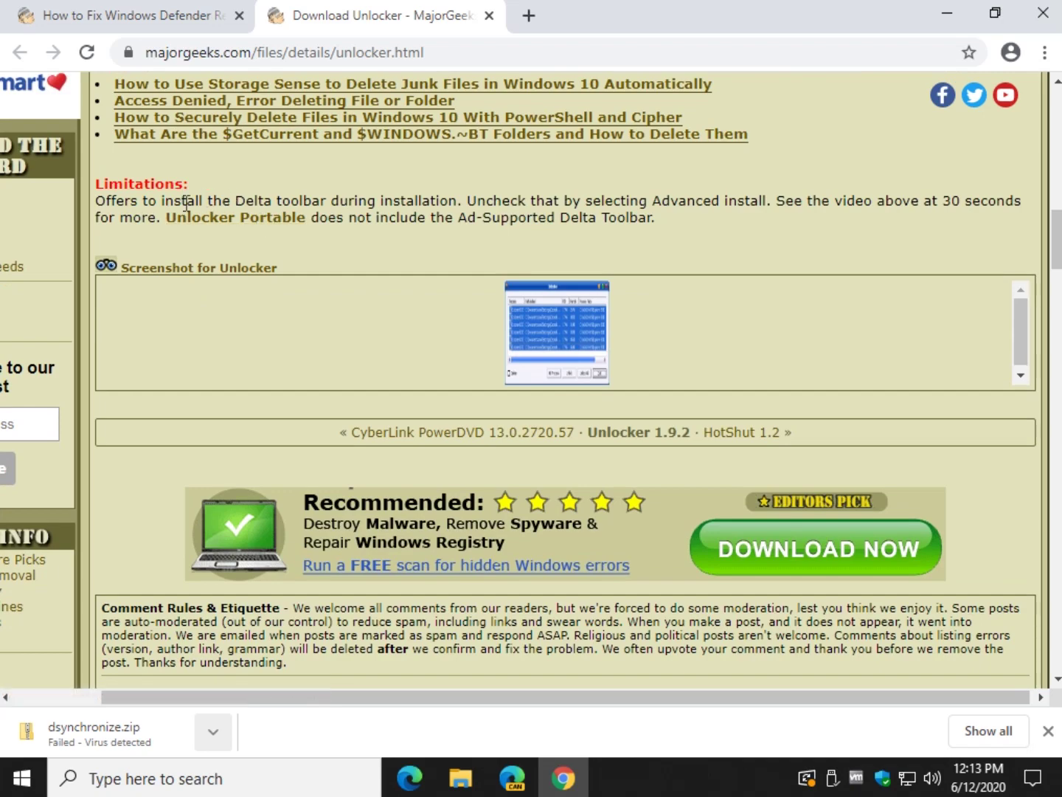
left_click_drag(97, 202, 601, 206)
left_click(602, 205)
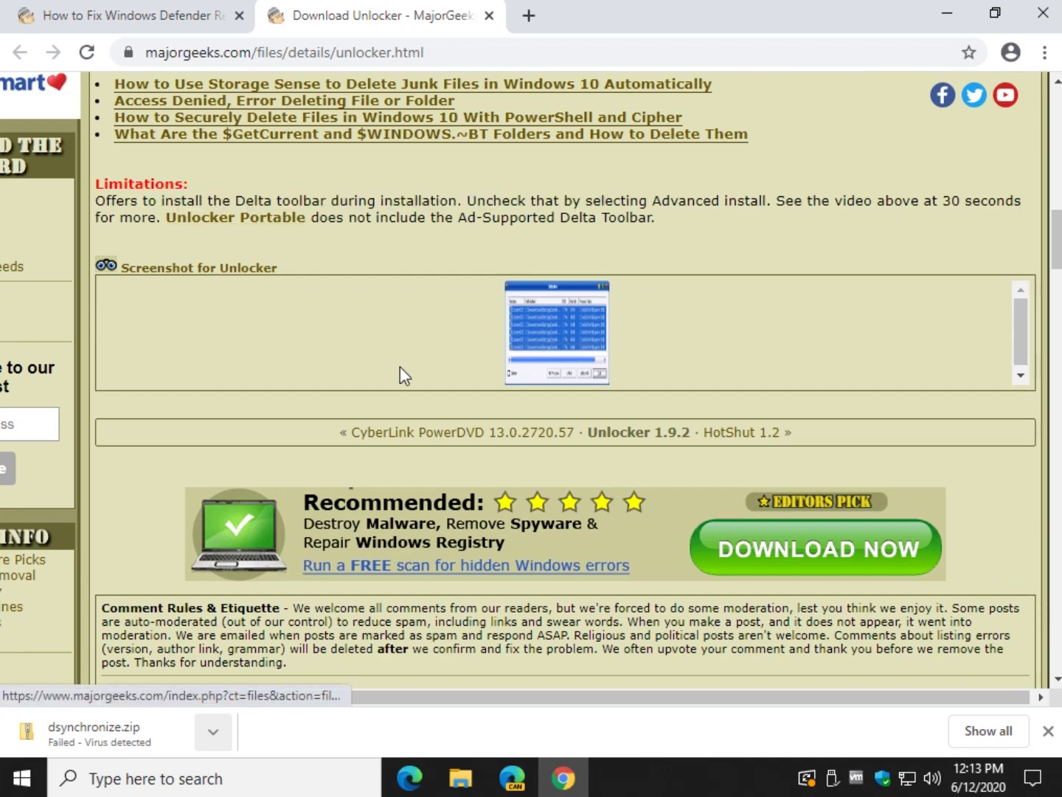
scroll(400, 366, "up", 4)
scroll(398, 356, "up", 6)
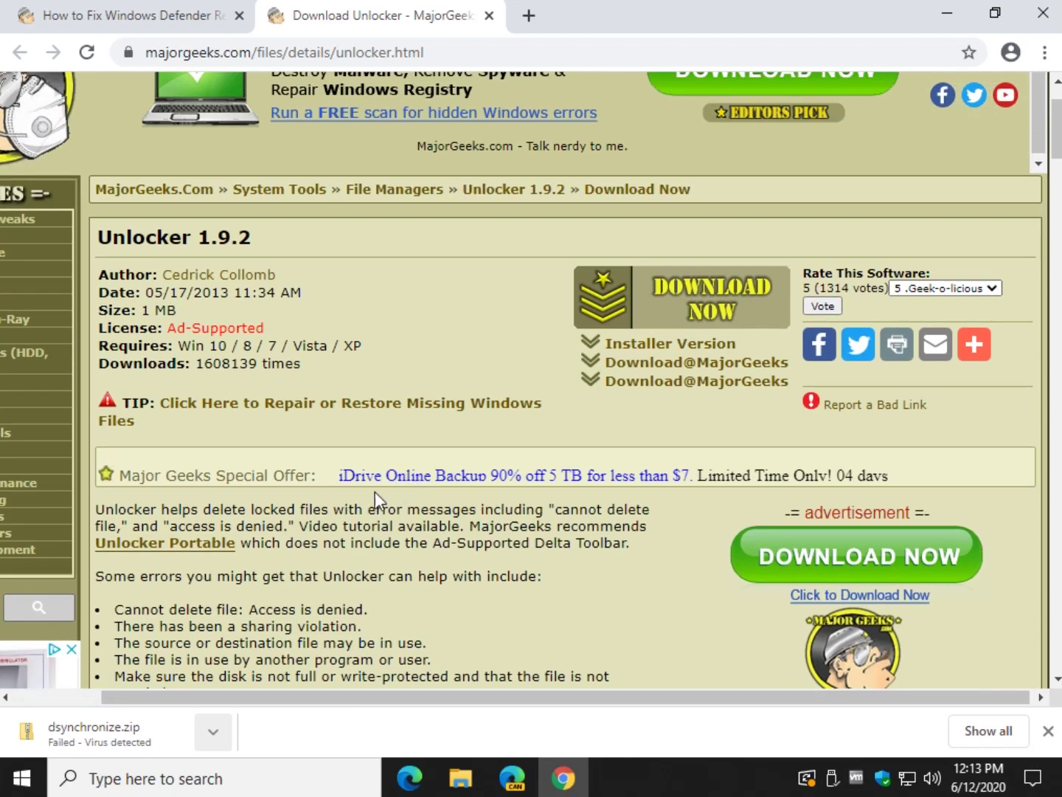
Open the Unlocker Portable page, look it over, and close it.
left_click(156, 545)
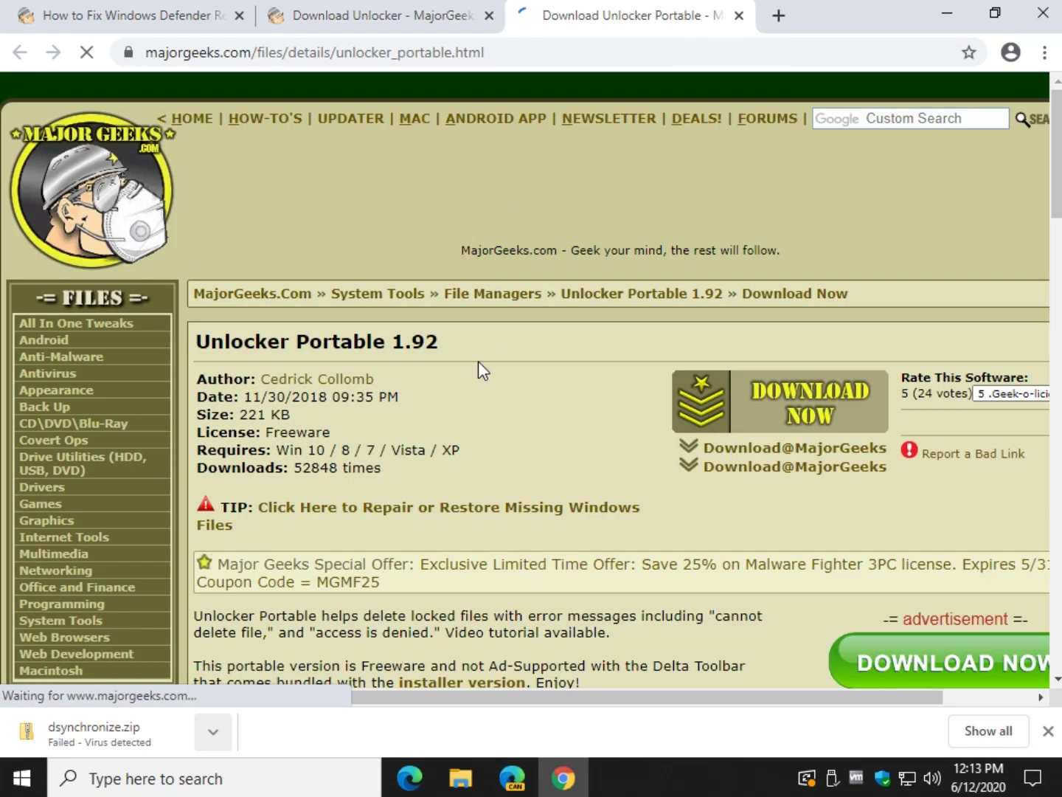
scroll(446, 464, "down", 4)
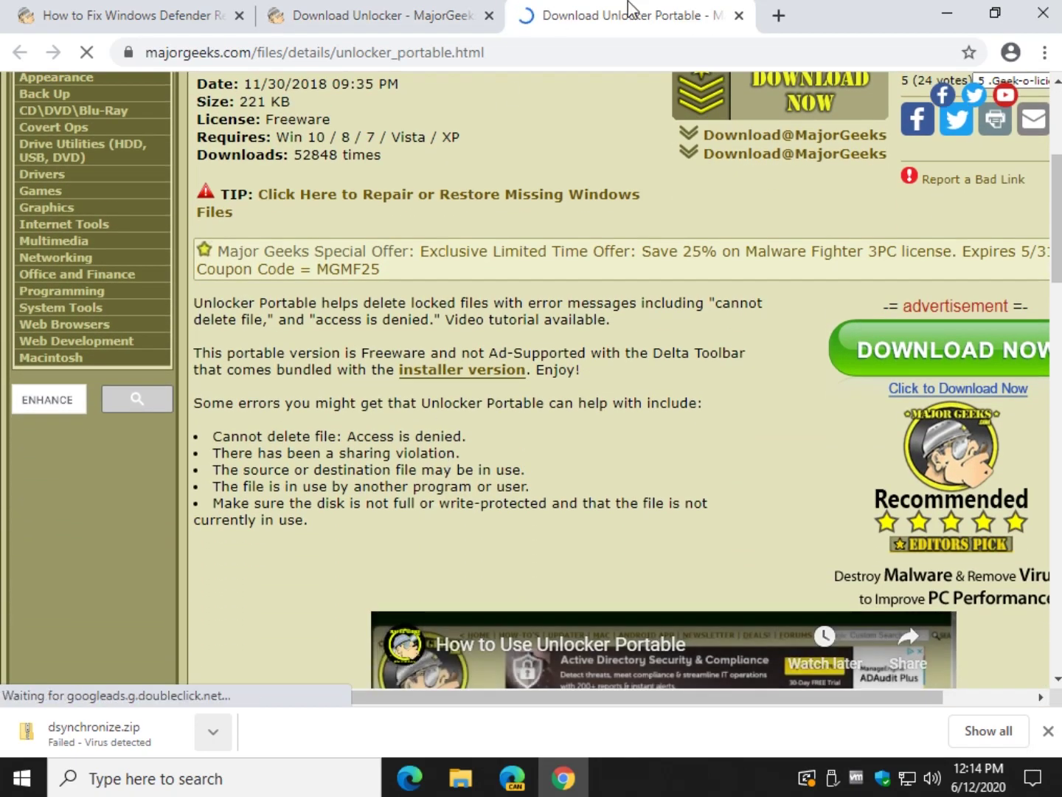
key("ctrl+w")
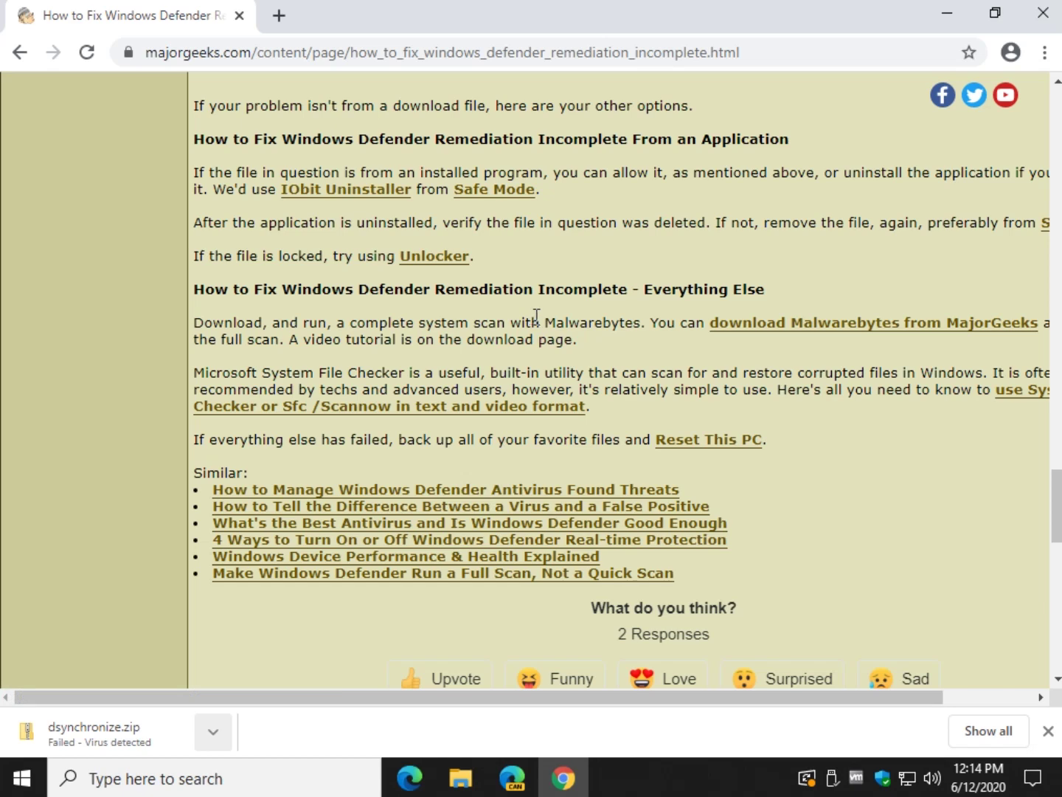
Open the Malwarebytes 4.1.1.167 download page, close it, and scroll the guide slightly.
left_click(827, 324)
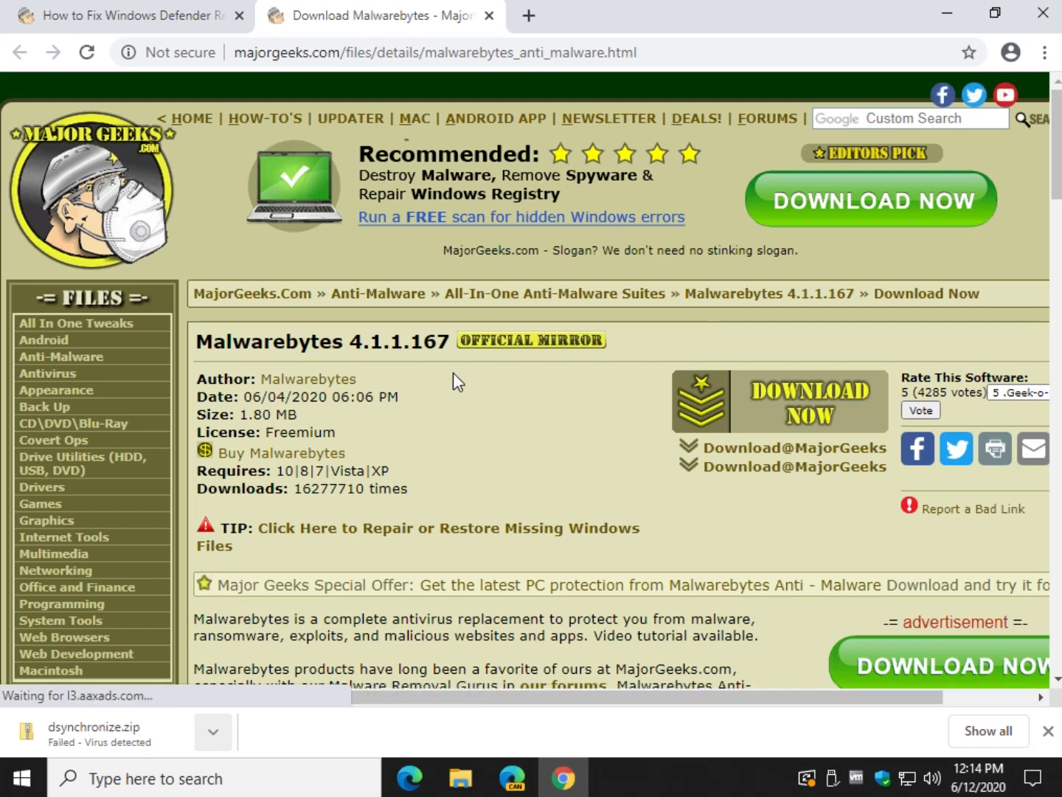
left_click(489, 16)
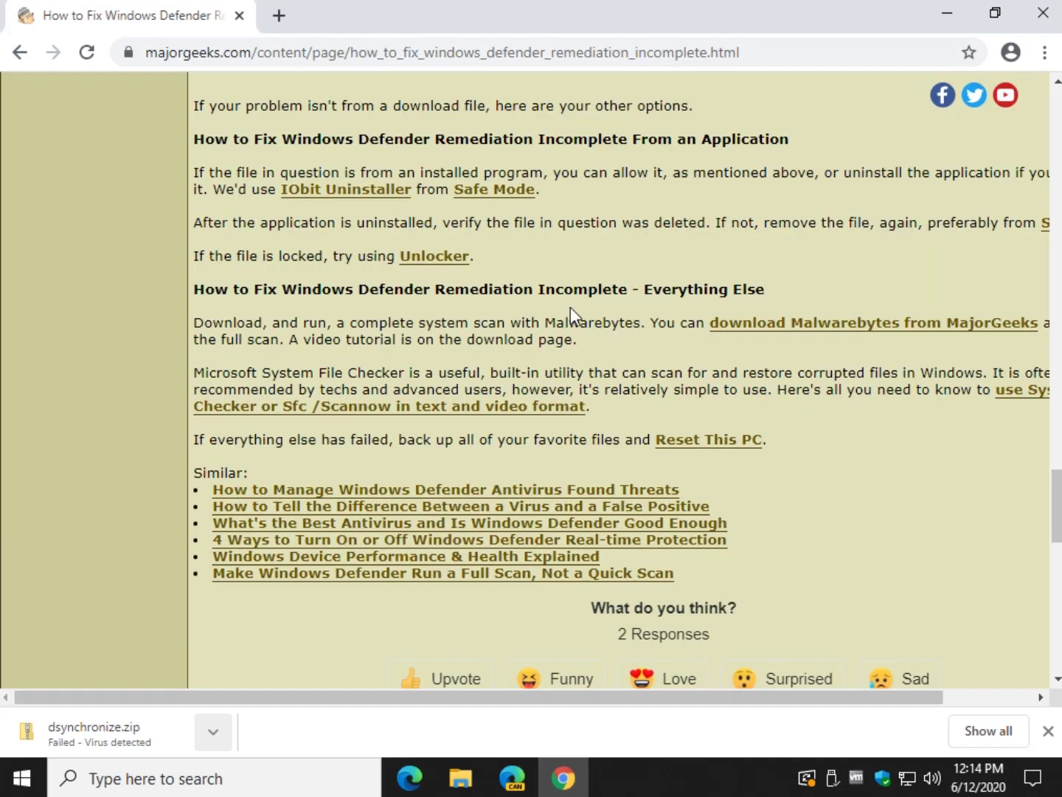
scroll(396, 263, "down", 2)
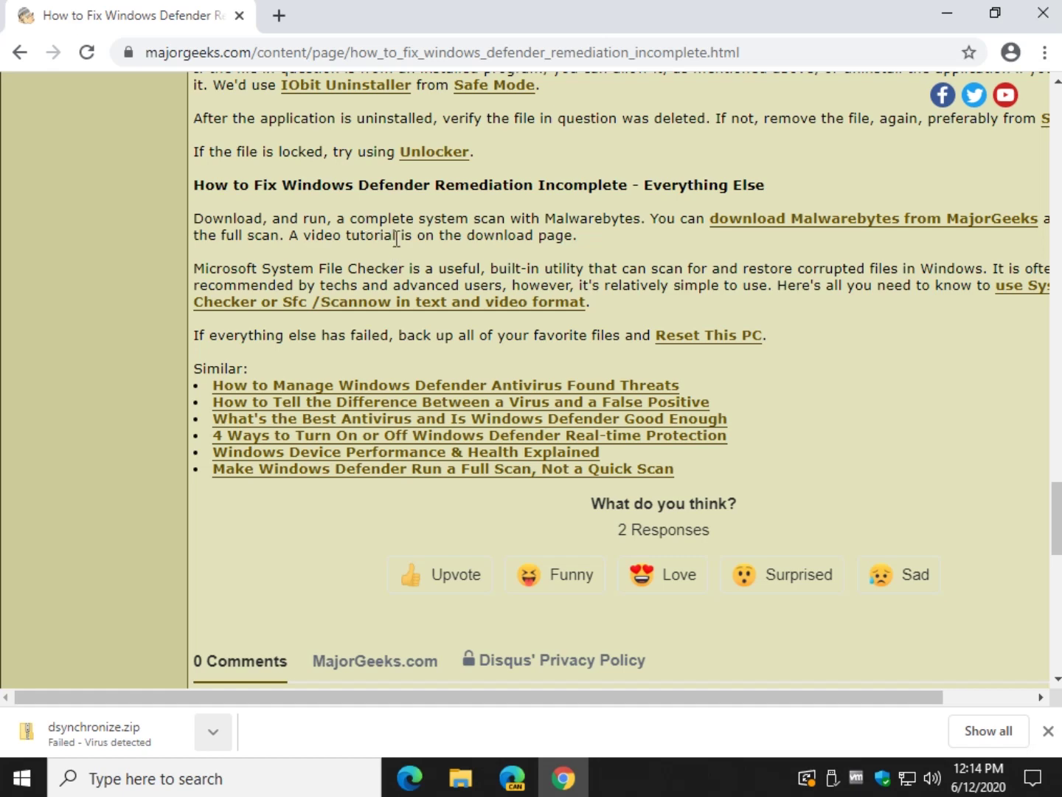
Open the System File Checker (Sfc /Scannow) guide and scroll through it.
left_click(403, 304)
scroll(390, 310, "down", 7)
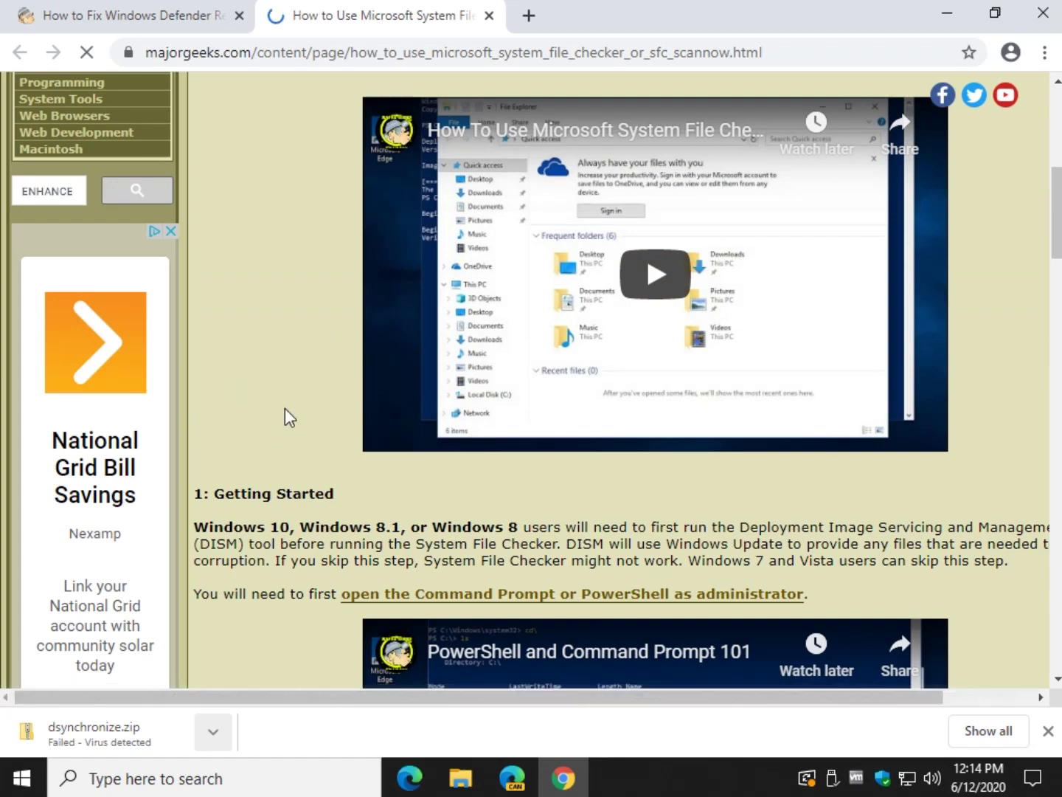
scroll(288, 430, "down", 10)
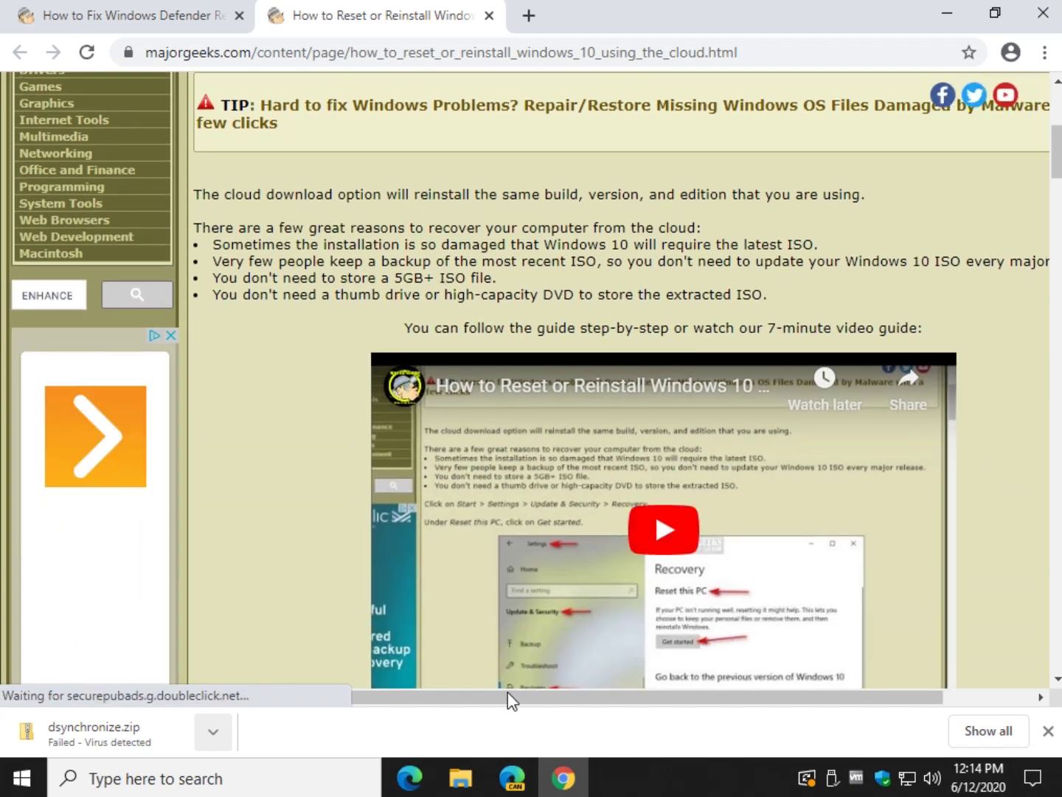
left_click_drag(509, 695, 700, 704)
scroll(471, 481, "down", 3)
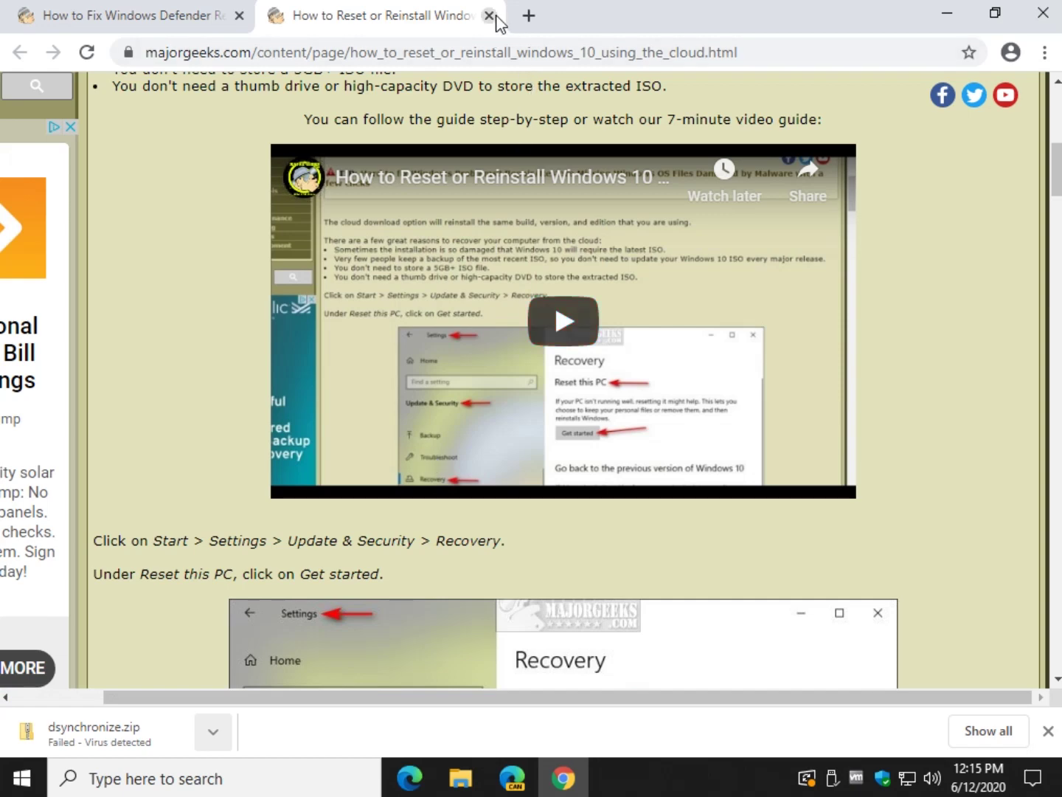
Close the reset-from-the-cloud tab and scroll back to the start of the Windows Defender Remediation Incomplete article.
key("ctrl+w")
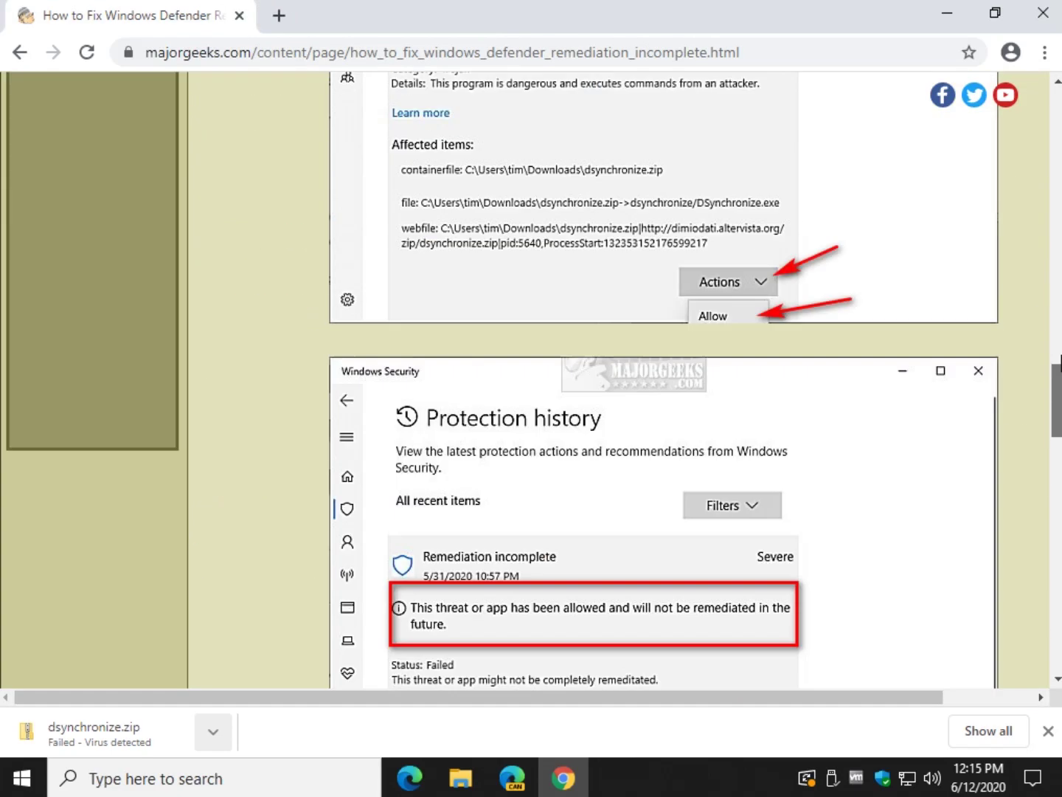
left_click_drag(1057, 519, 1057, 130)
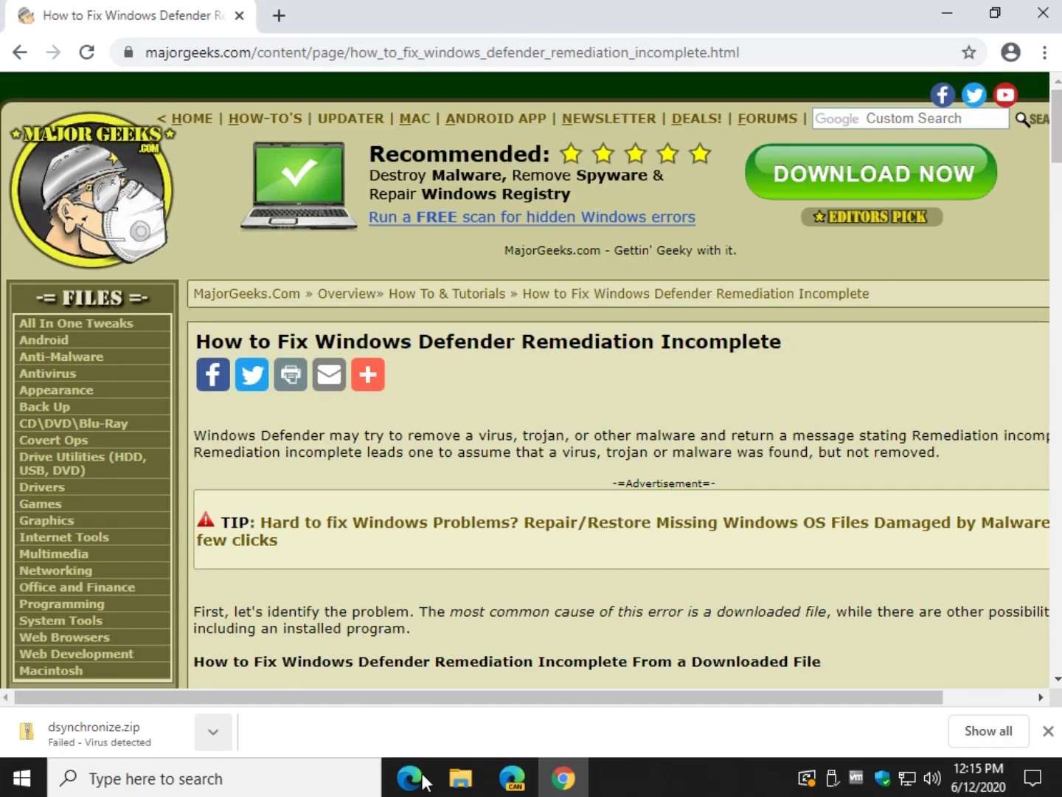
left_click_drag(480, 708, 681, 671)
scroll(642, 575, "down", 3)
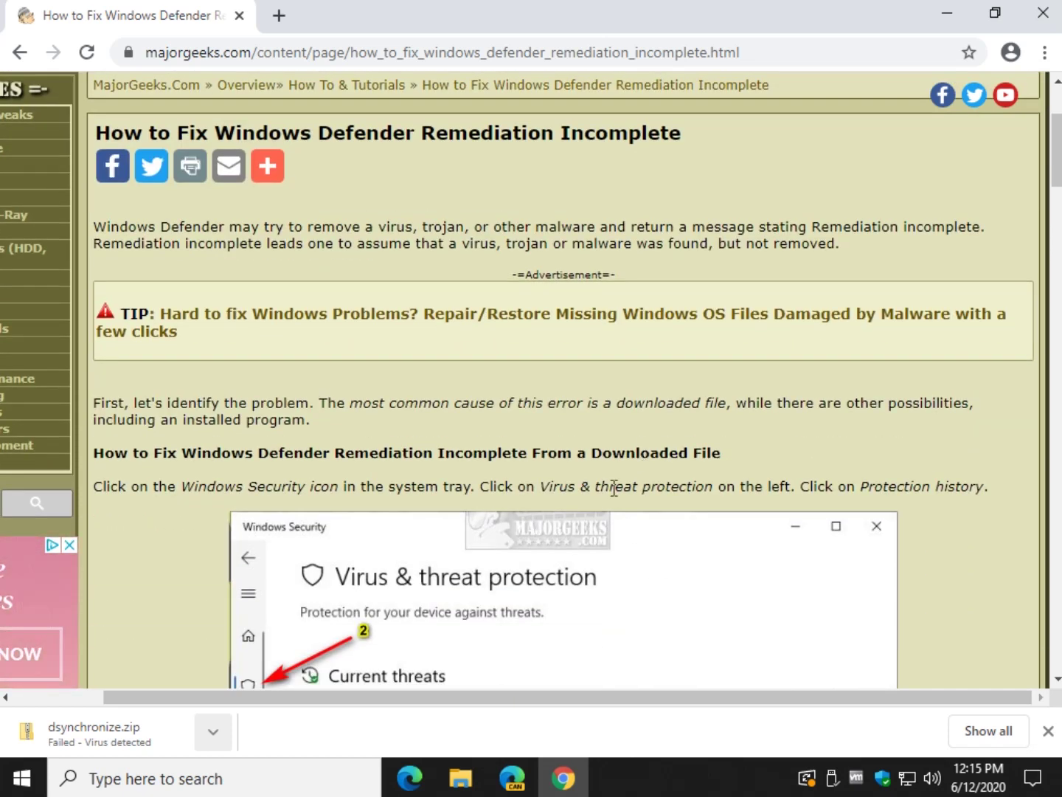
scroll(599, 484, "down", 3)
scroll(598, 477, "up", 2)
scroll(598, 476, "up", 1)
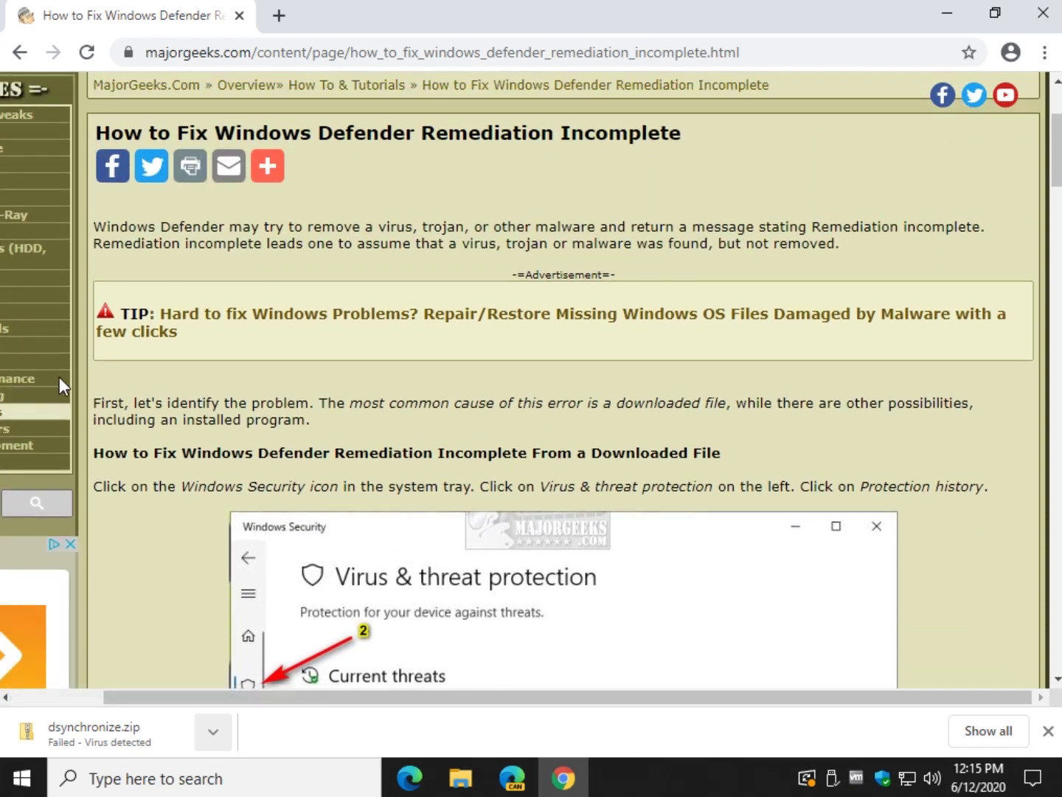